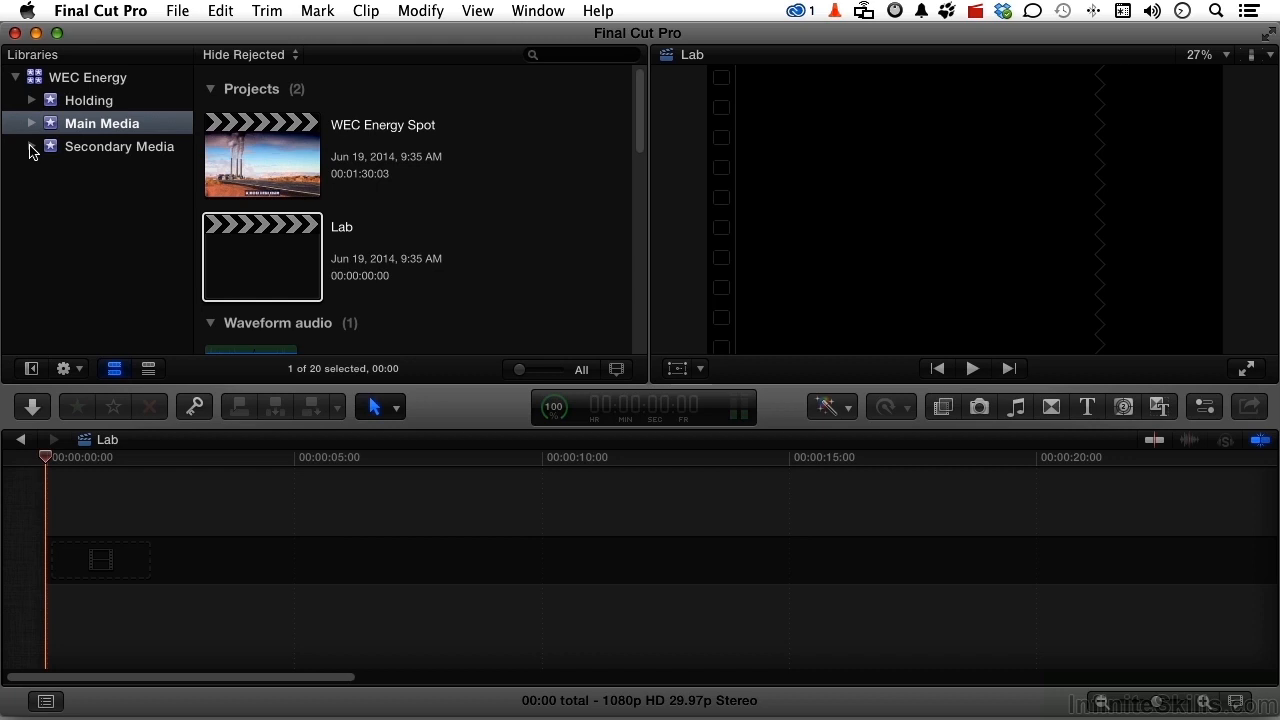
- Place the Biking clip from the Bikes collection of Secondary Media at the start of the Lab timeline and play it
click(31, 147)
click(112, 244)
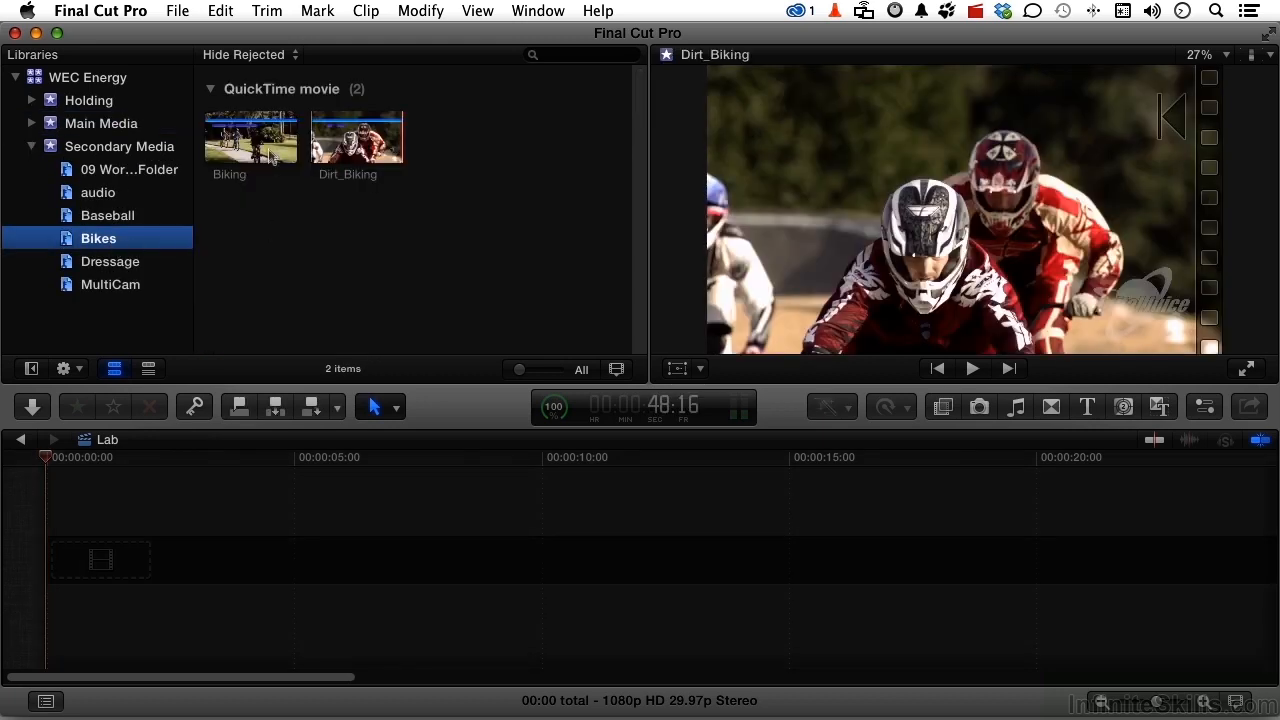
click(270, 150)
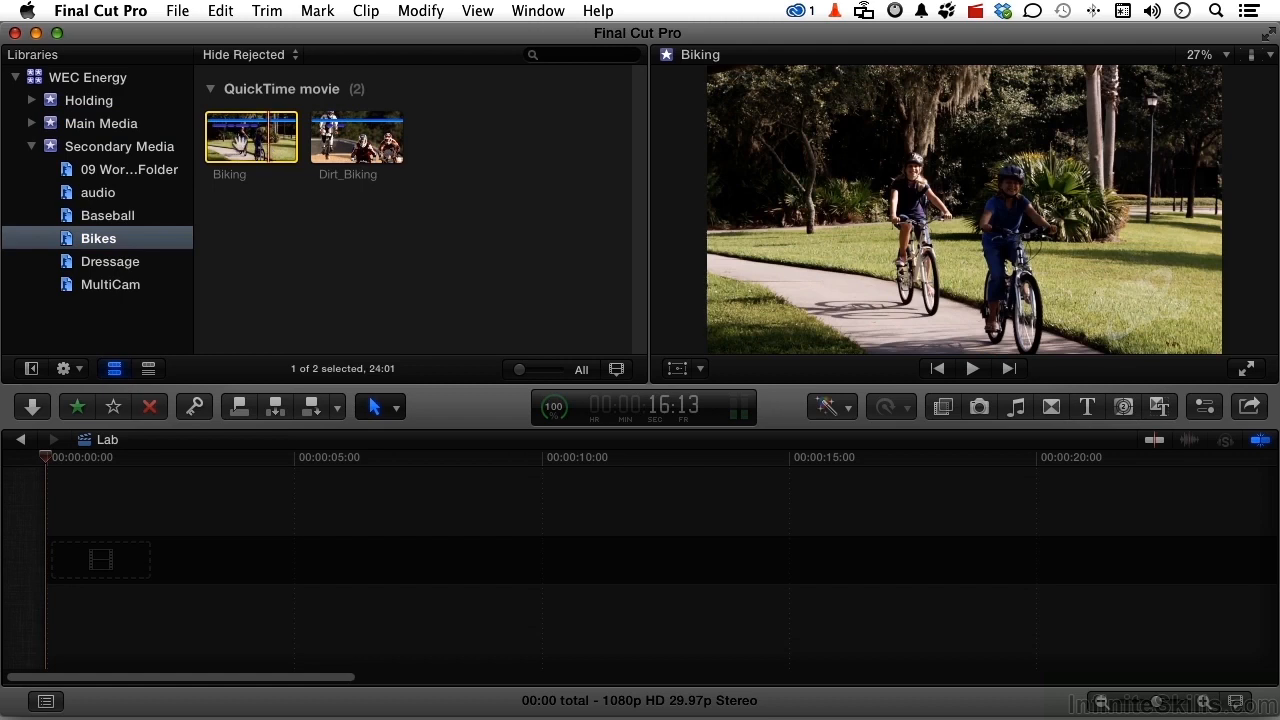
drag(240, 143, 246, 561)
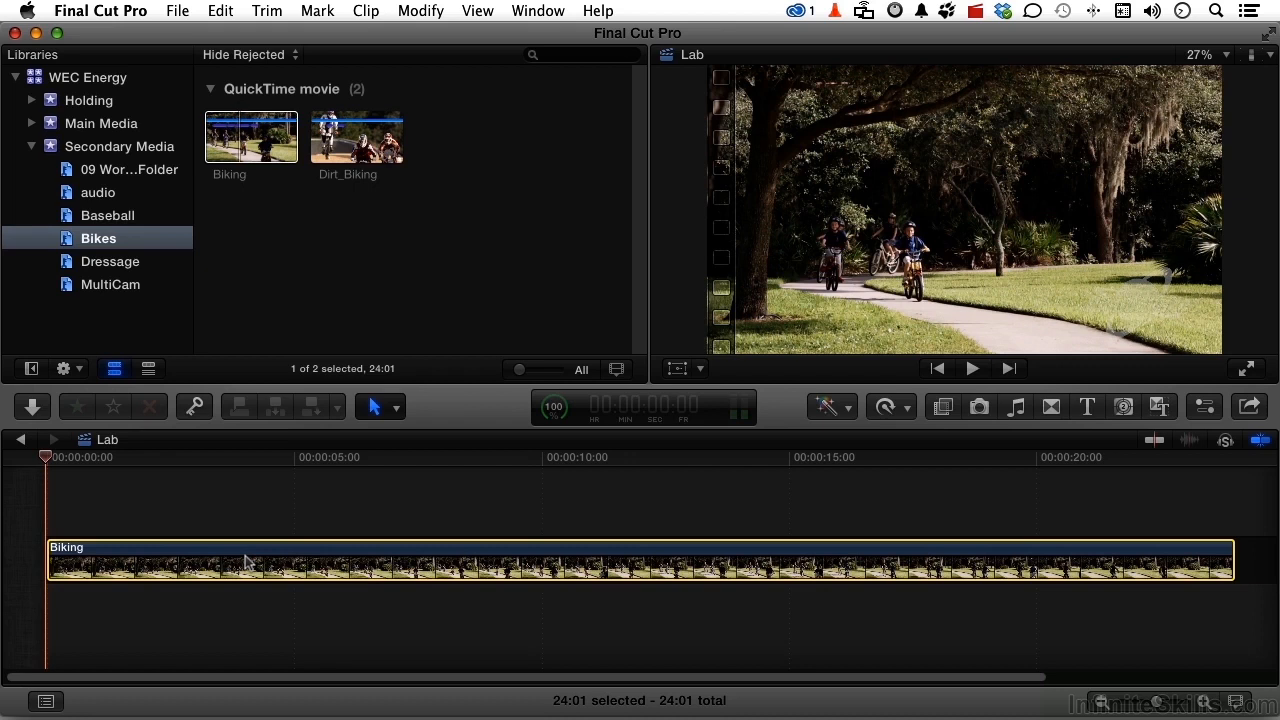
key(space)
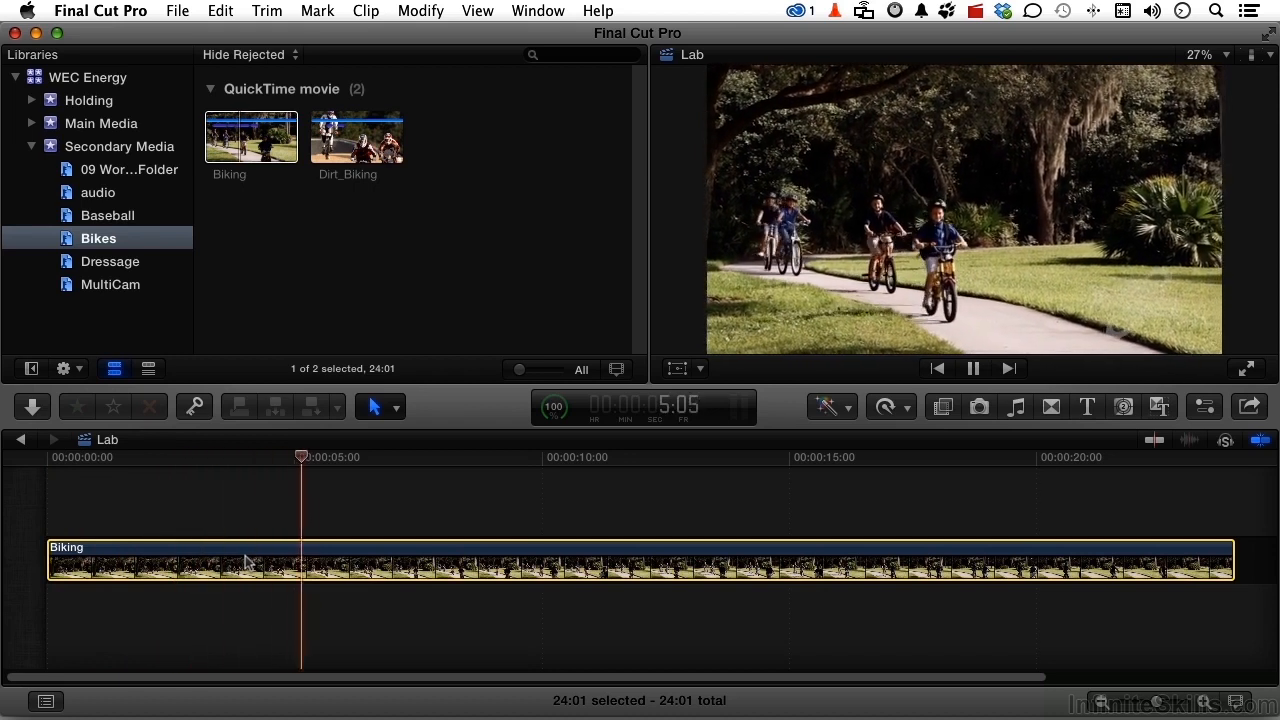
key(space)
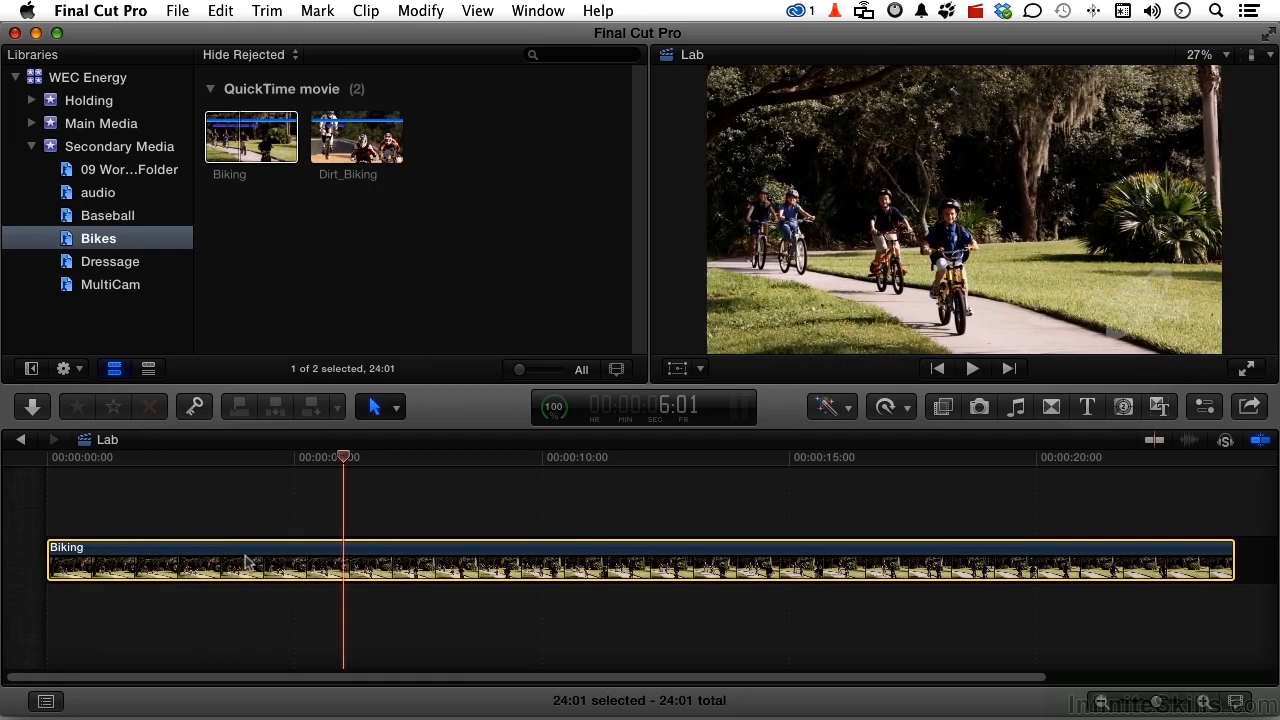
- Audition the Sunny_Afternoons music from Secondary Media, connect it beneath the start of the Biking clip, and play the project from the beginning
click(120, 147)
scroll(422, 294, down, 3)
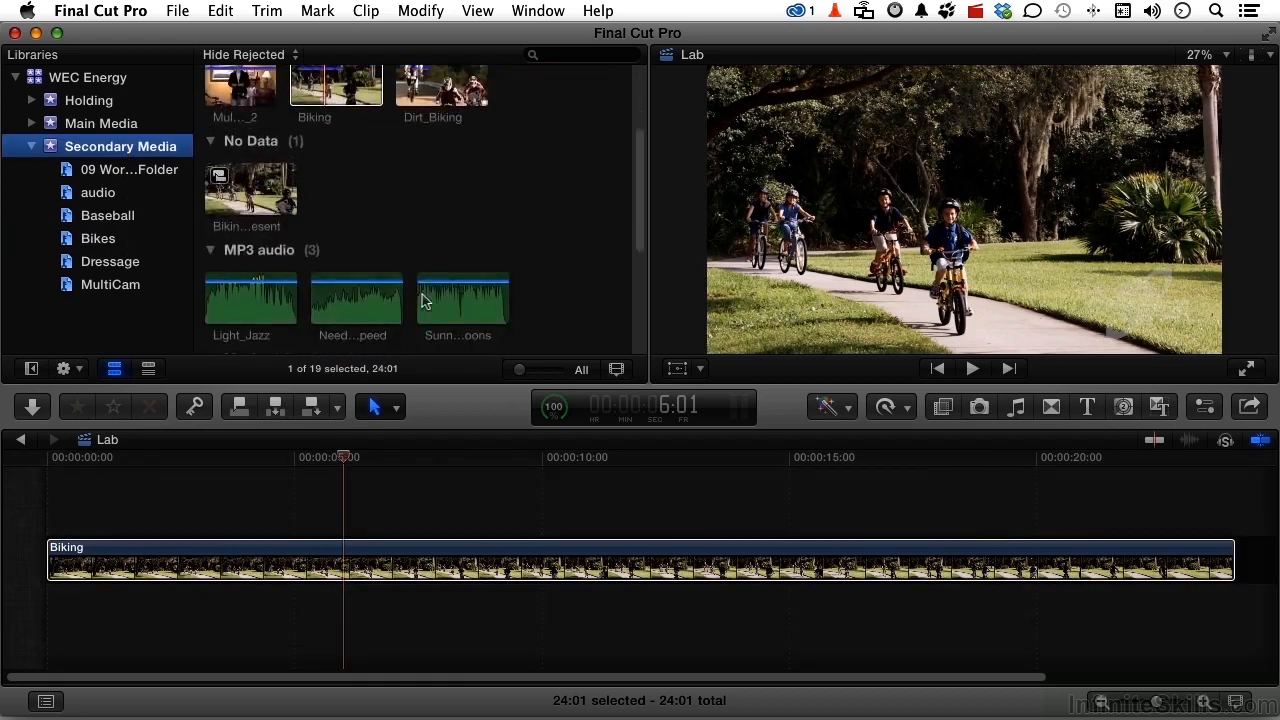
scroll(422, 294, down, 2)
click(425, 197)
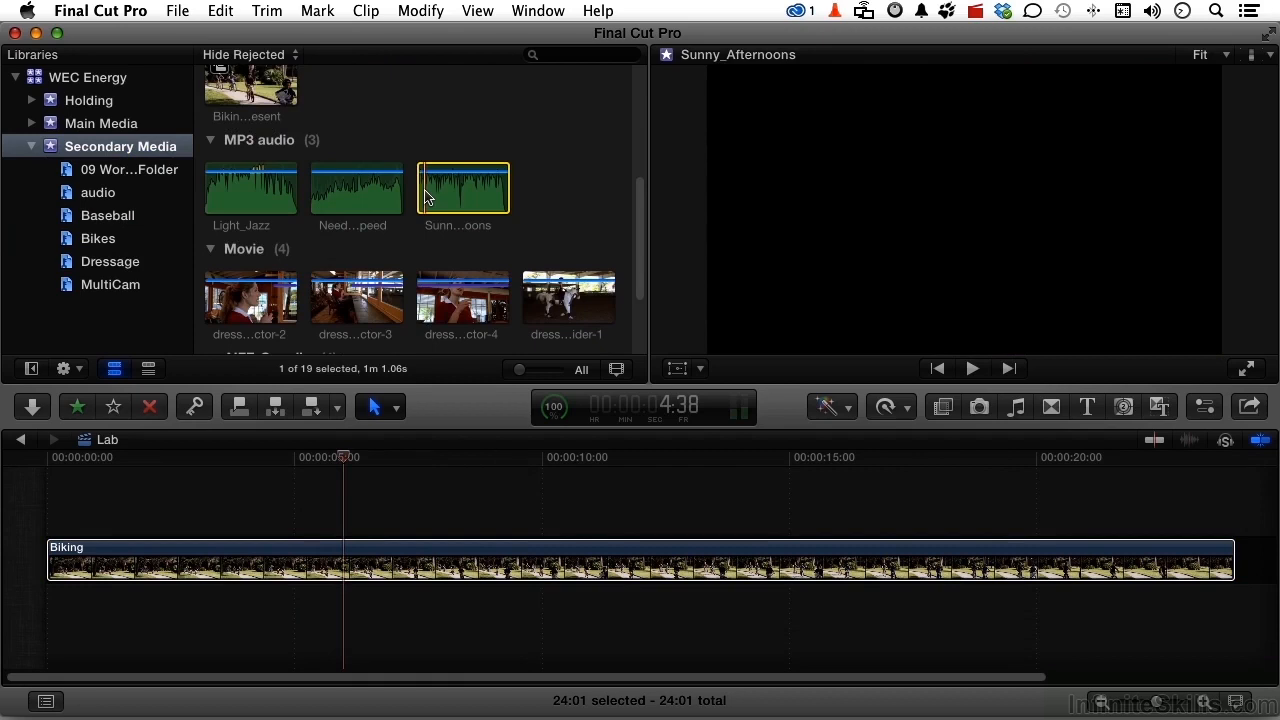
key(space)
key(space)
drag(433, 196, 53, 604)
key(Home)
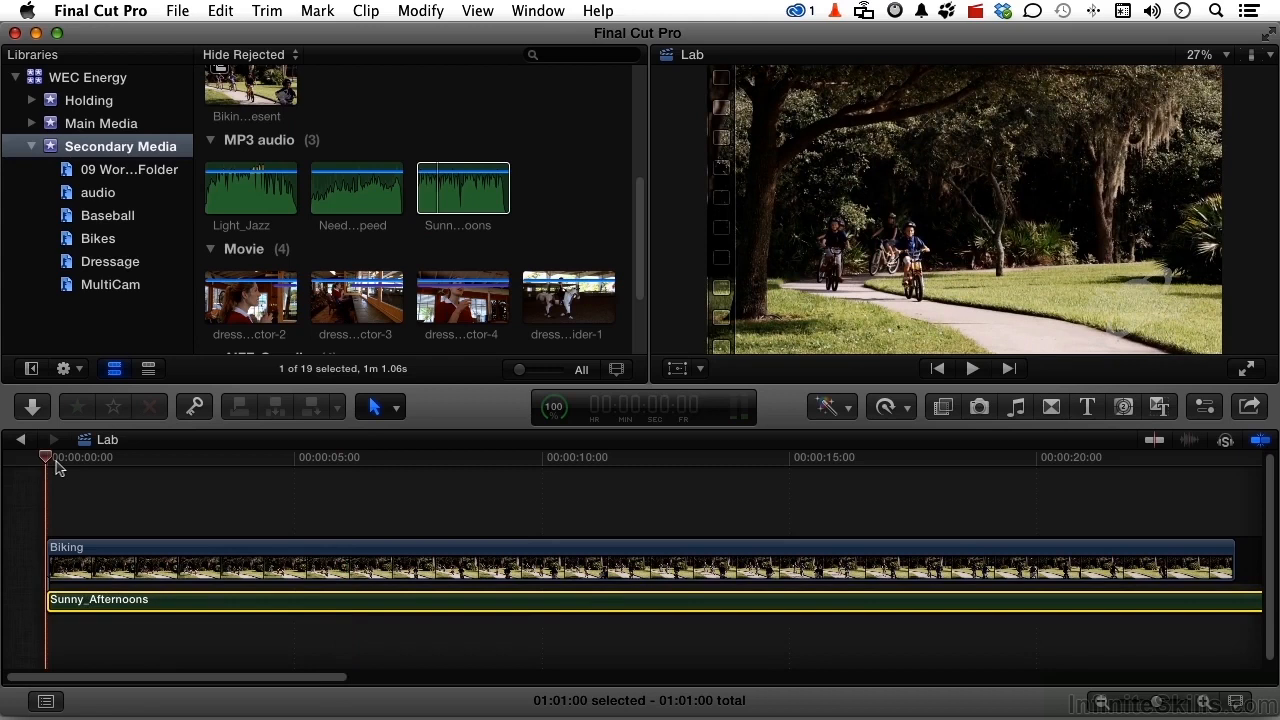
key(space)
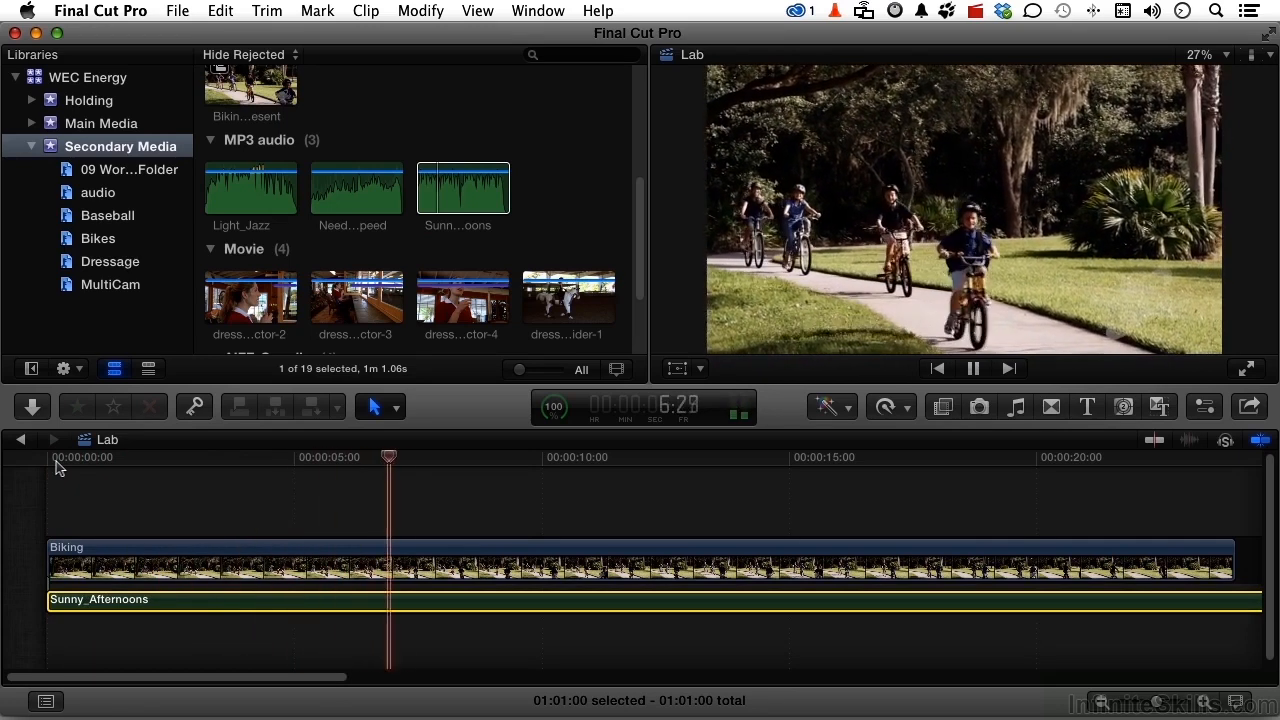
key(space)
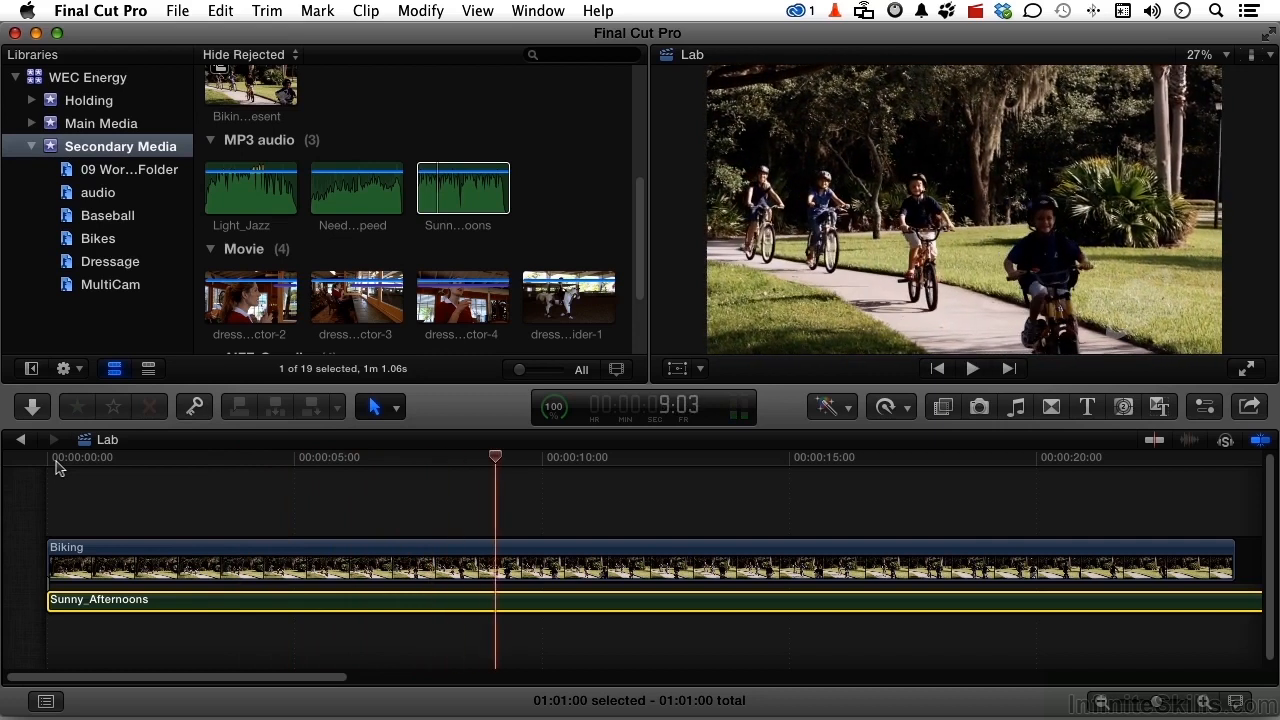
- Cut the Sunny_Afternoons music at the end of the Biking clip (24:01), delete the excess, and play the ending
scroll(850, 638, right, 5)
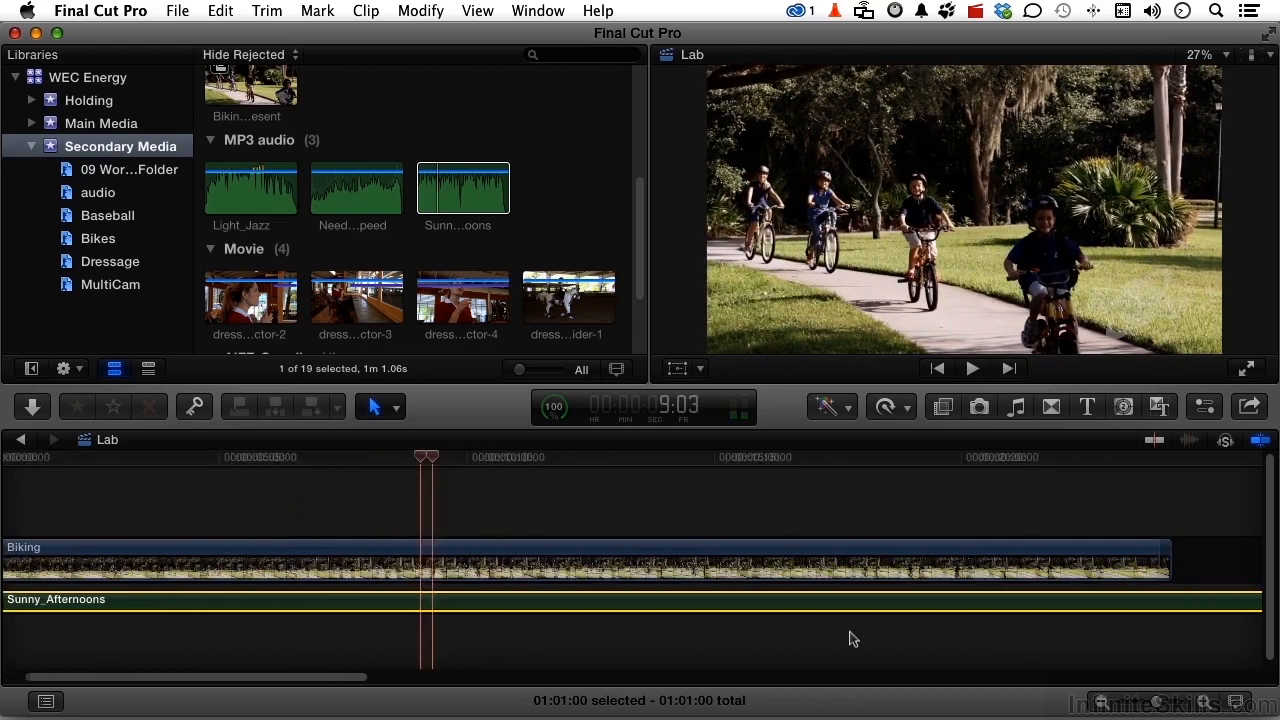
scroll(850, 638, right, 4)
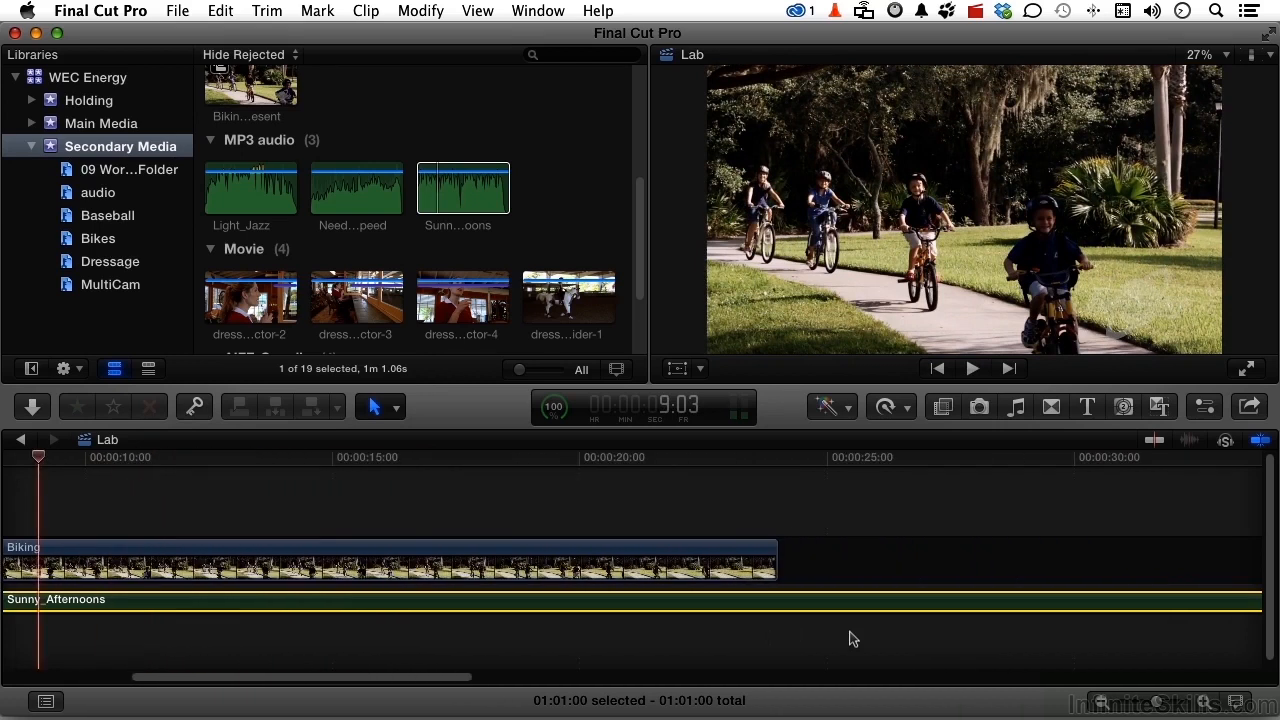
drag(730, 460, 773, 468)
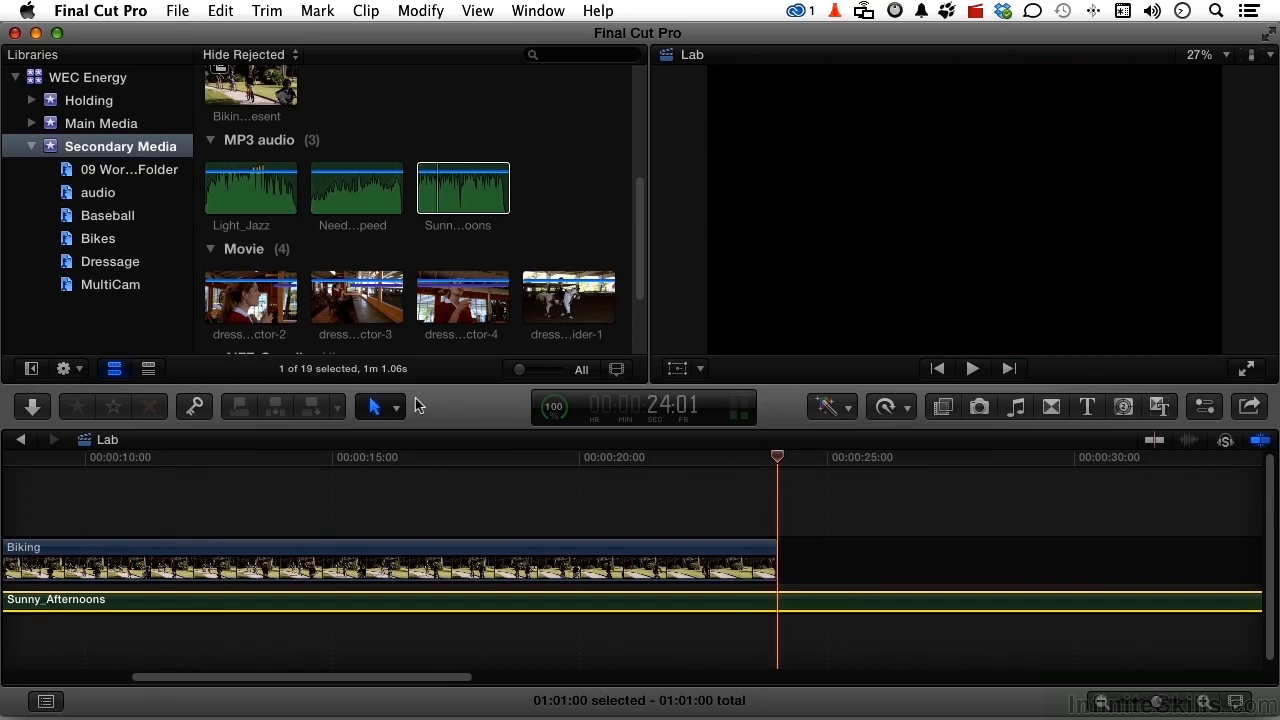
key(super+b)
click(884, 607)
key(Delete)
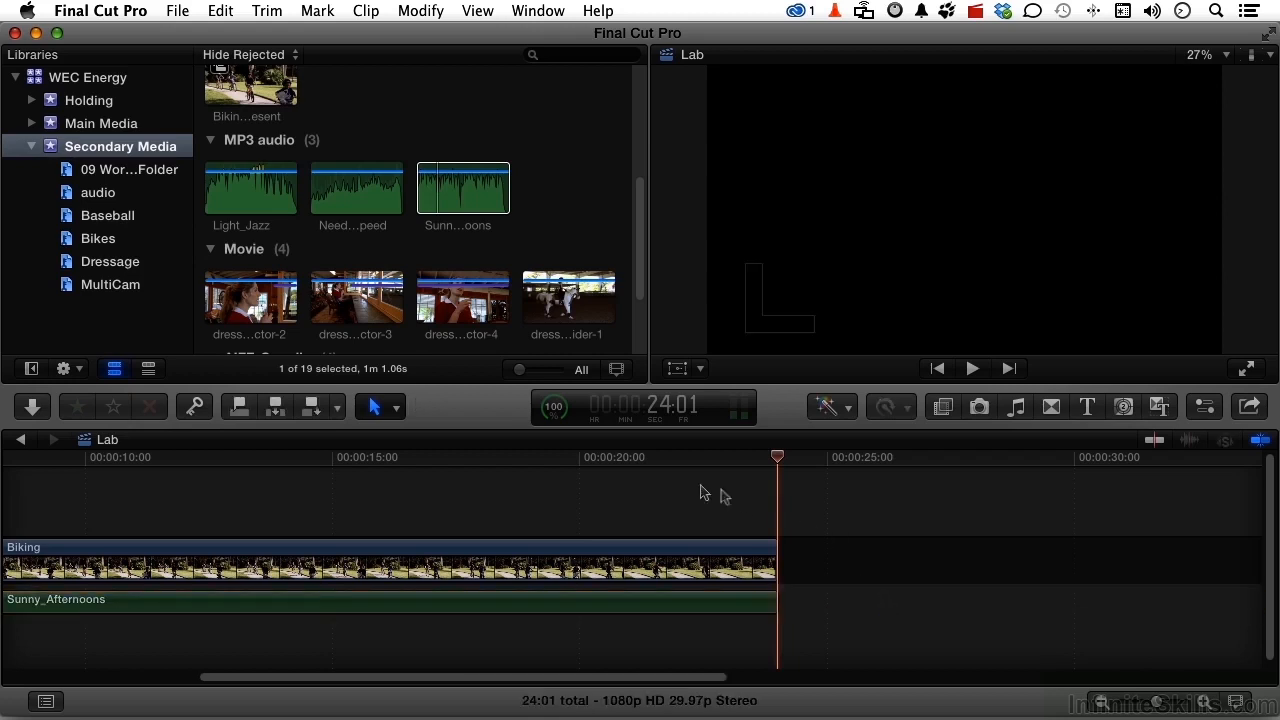
click(614, 460)
key(space)
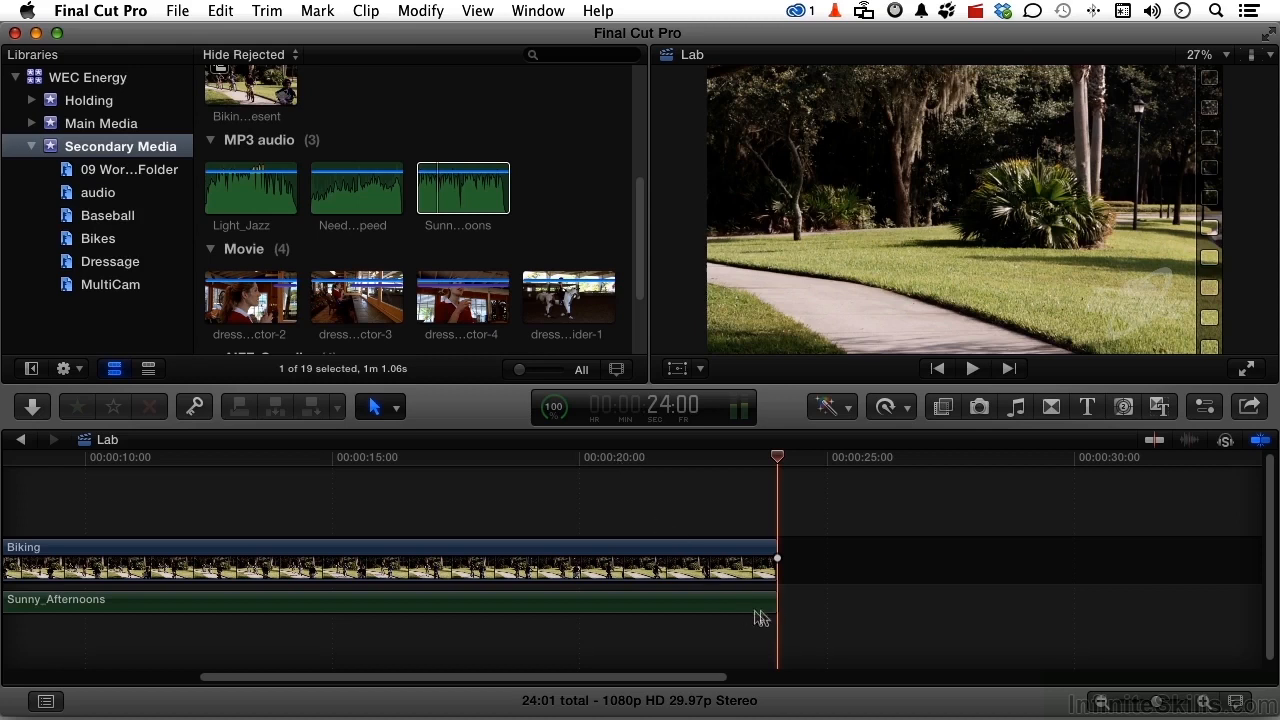
- Extend the end of the Sunny_Afternoons clip to about 30:07 and listen for where the musical phrase finishes
drag(778, 607, 1086, 602)
click(894, 462)
key(space)
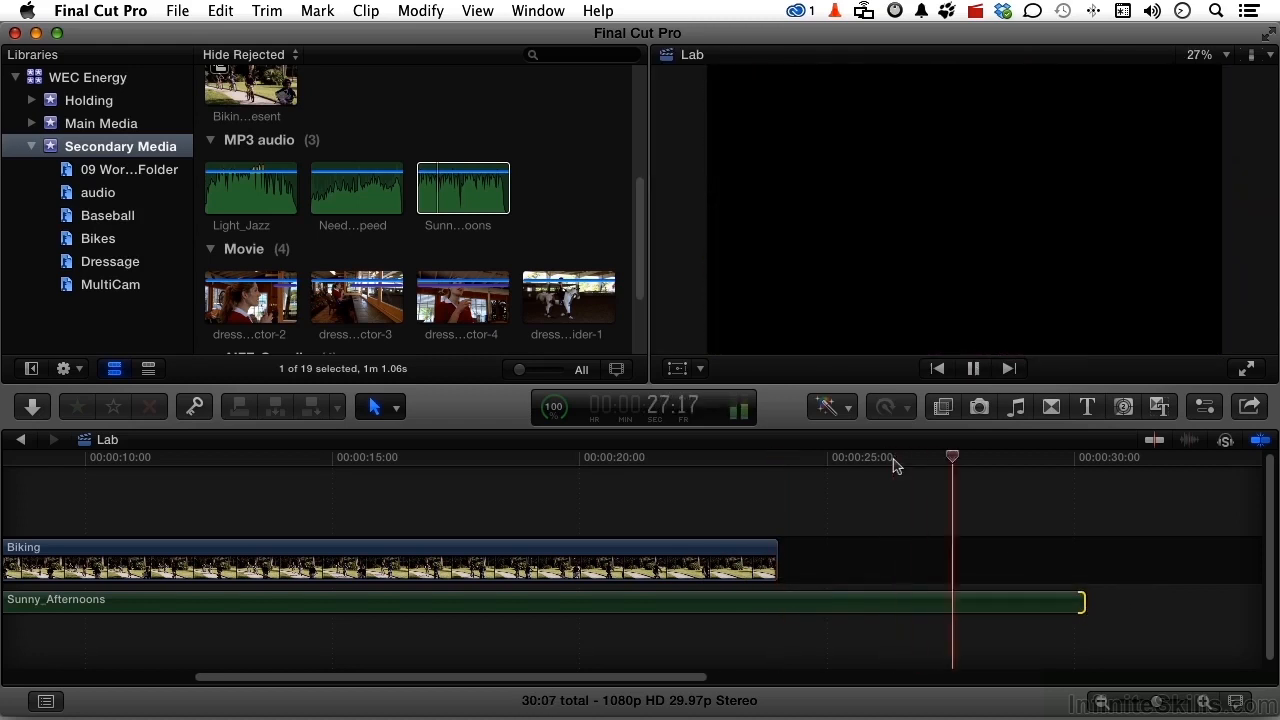
key(space)
- Trim the end of the Sunny_Afternoons music back to 29:08 and play back the new ending
key(Left)
key(Left)
key(Left)
key(Left)
key(Left)
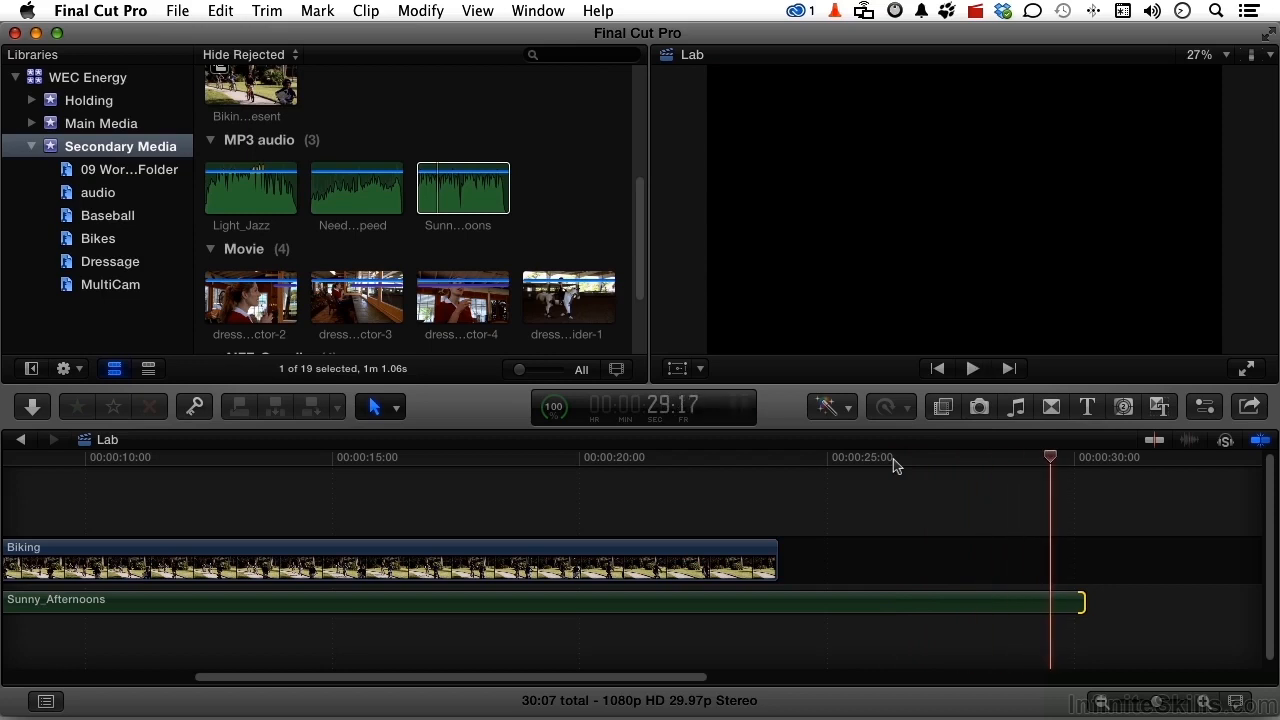
key(Left)
key(Left)
key(Left)
key(Left)
key(Left)
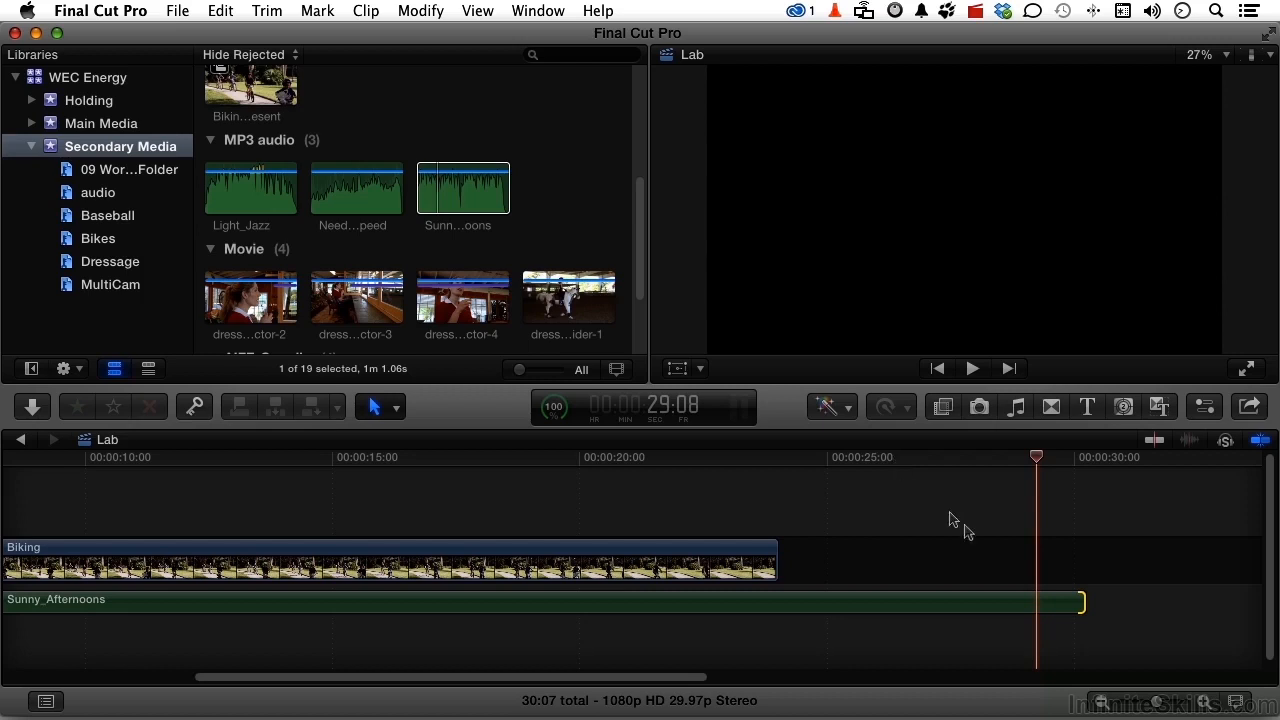
drag(1081, 601, 1036, 606)
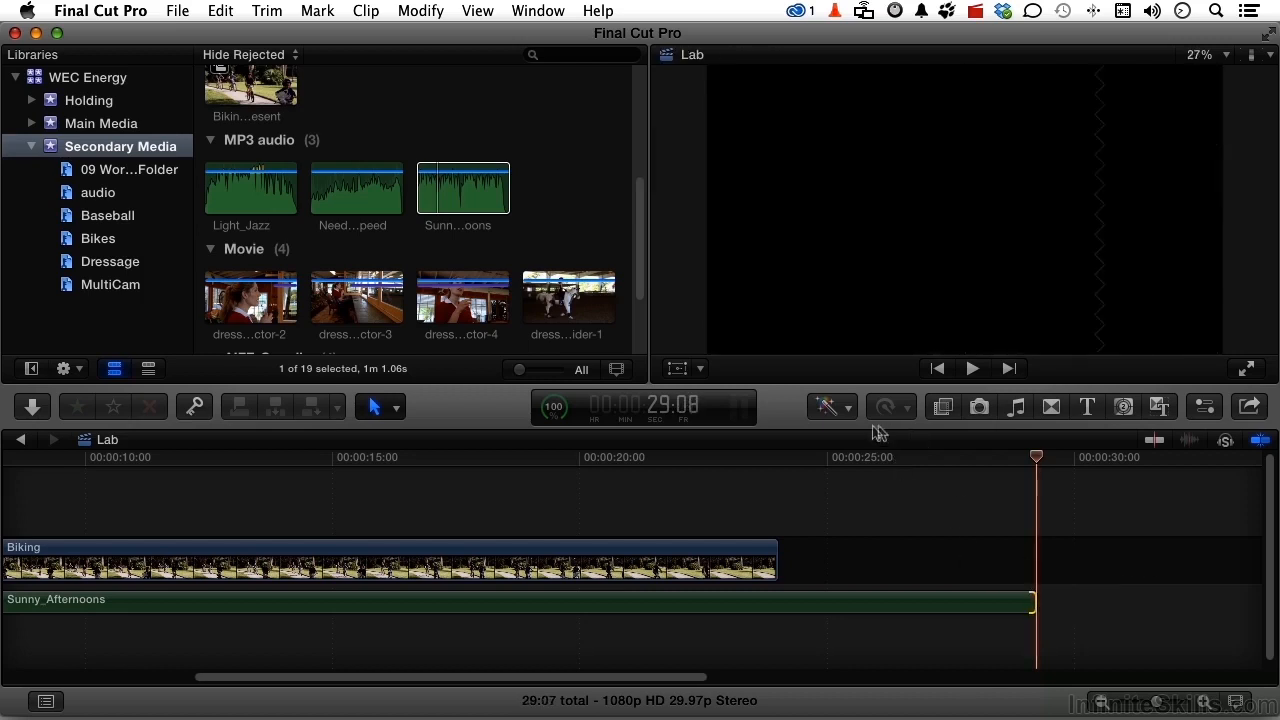
click(826, 461)
key(space)
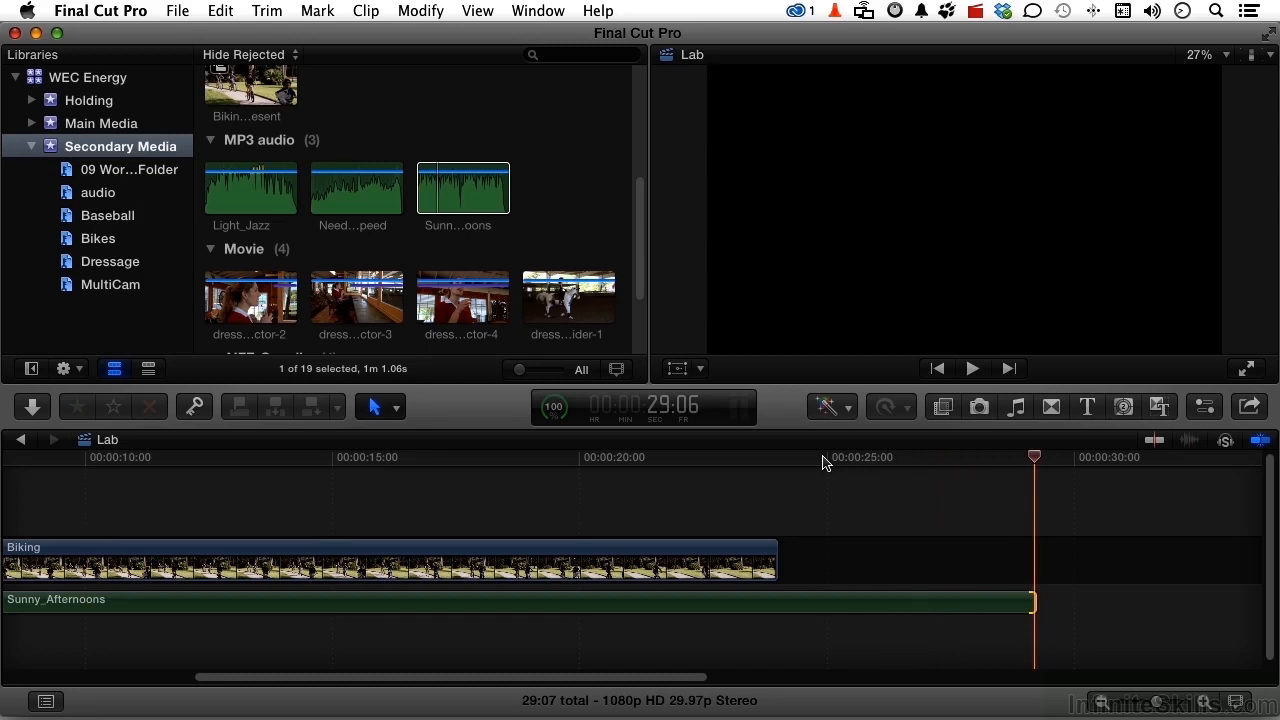
- Try a Fade To Color dissolve at the end of the Biking clip, play it against the music, and remove it
click(1052, 407)
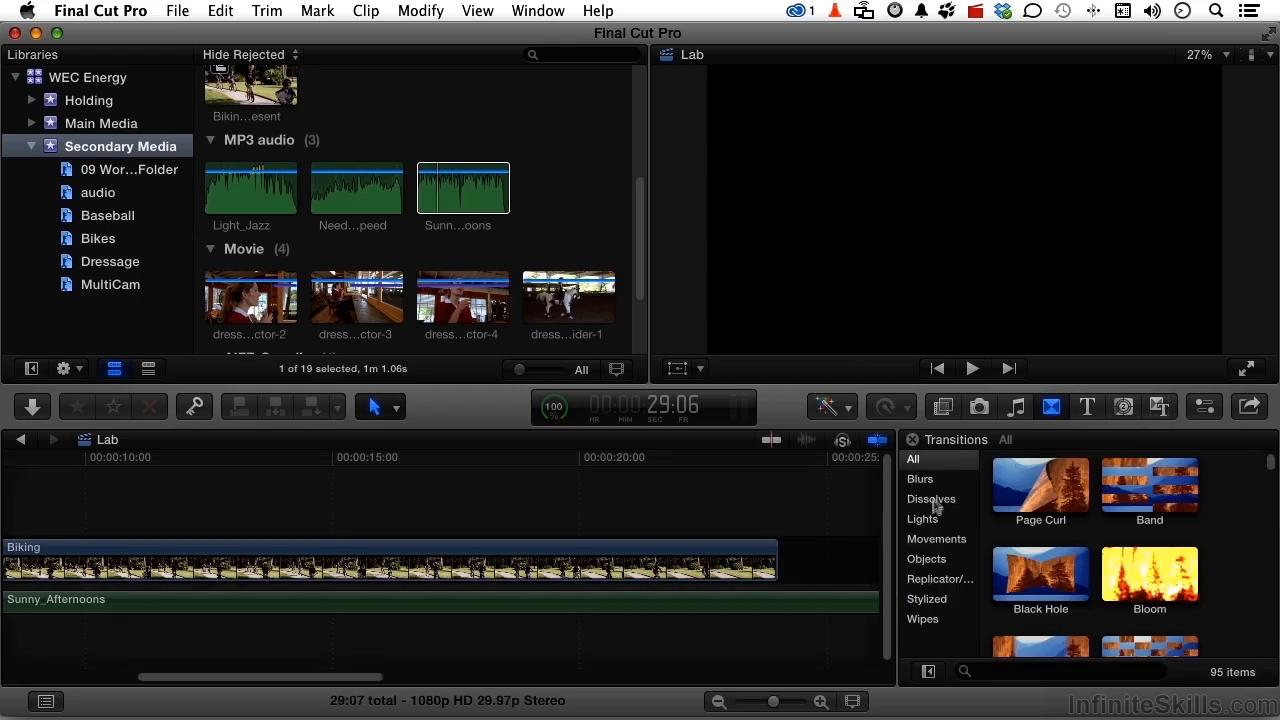
click(934, 504)
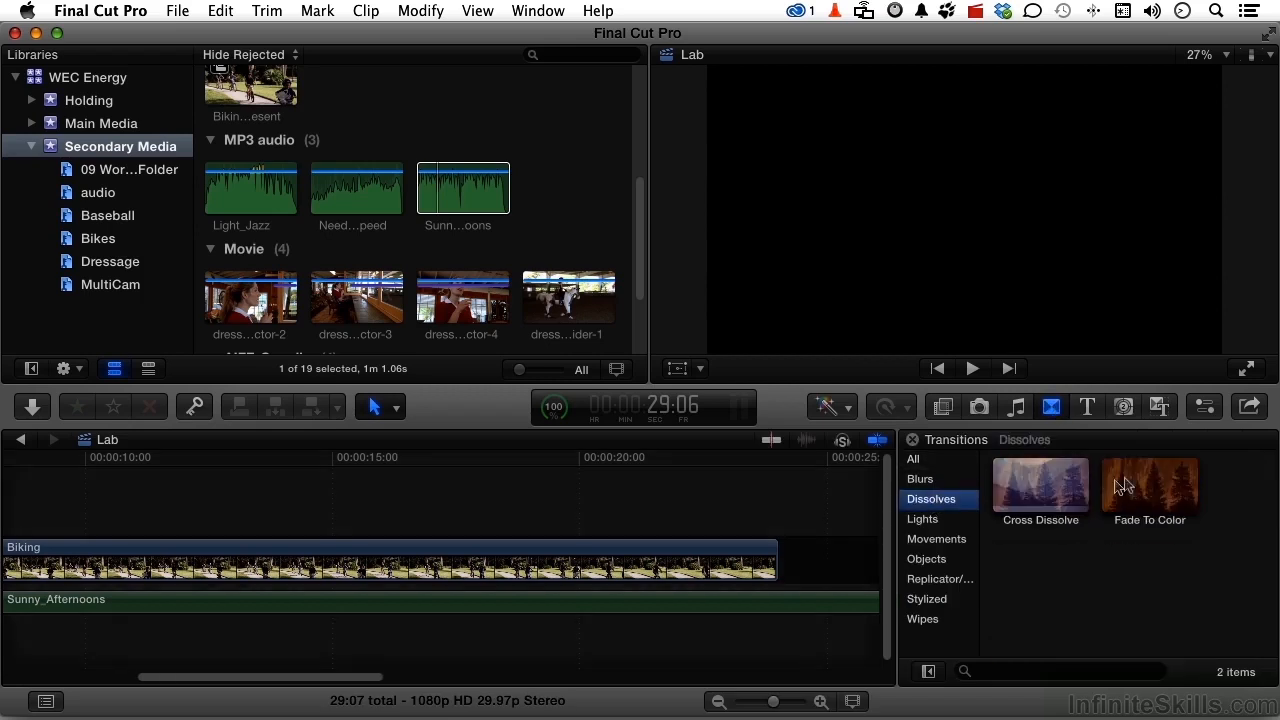
drag(1156, 484, 773, 549)
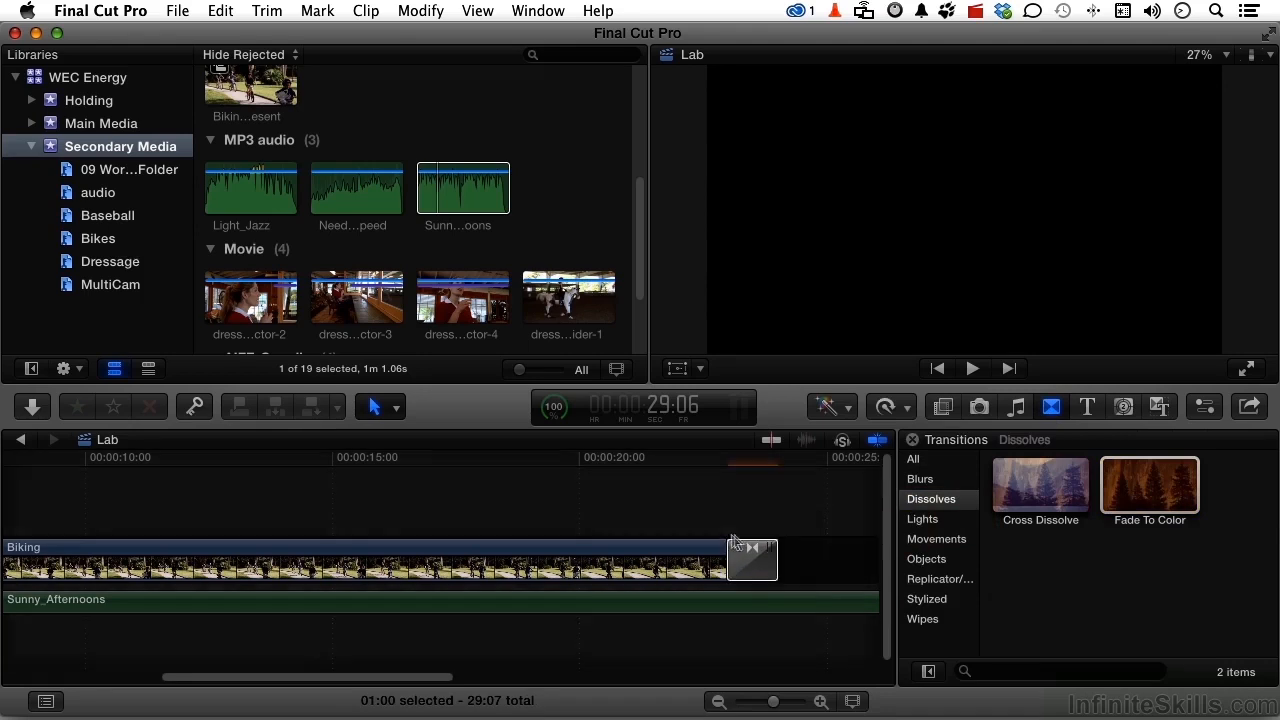
click(580, 460)
key(space)
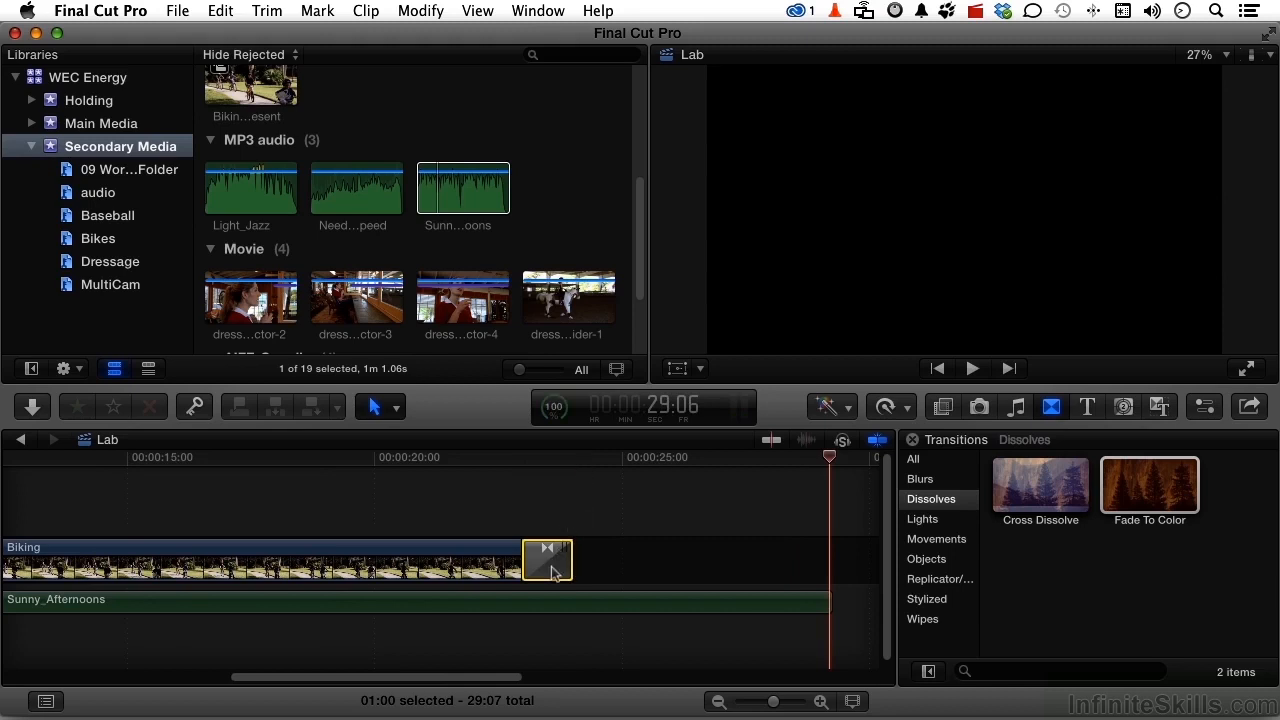
key(Delete)
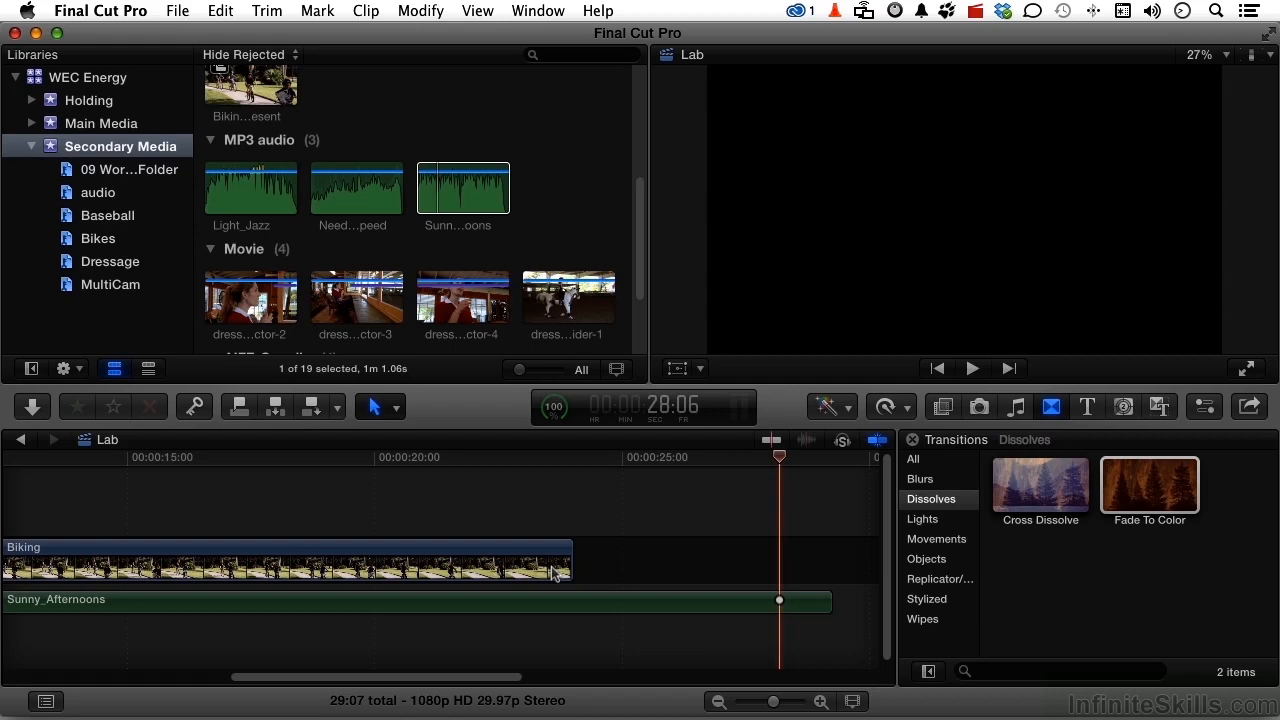
- Retime the Biking clip to Slow (82%) so that its end lines up with the end of the music
click(531, 553)
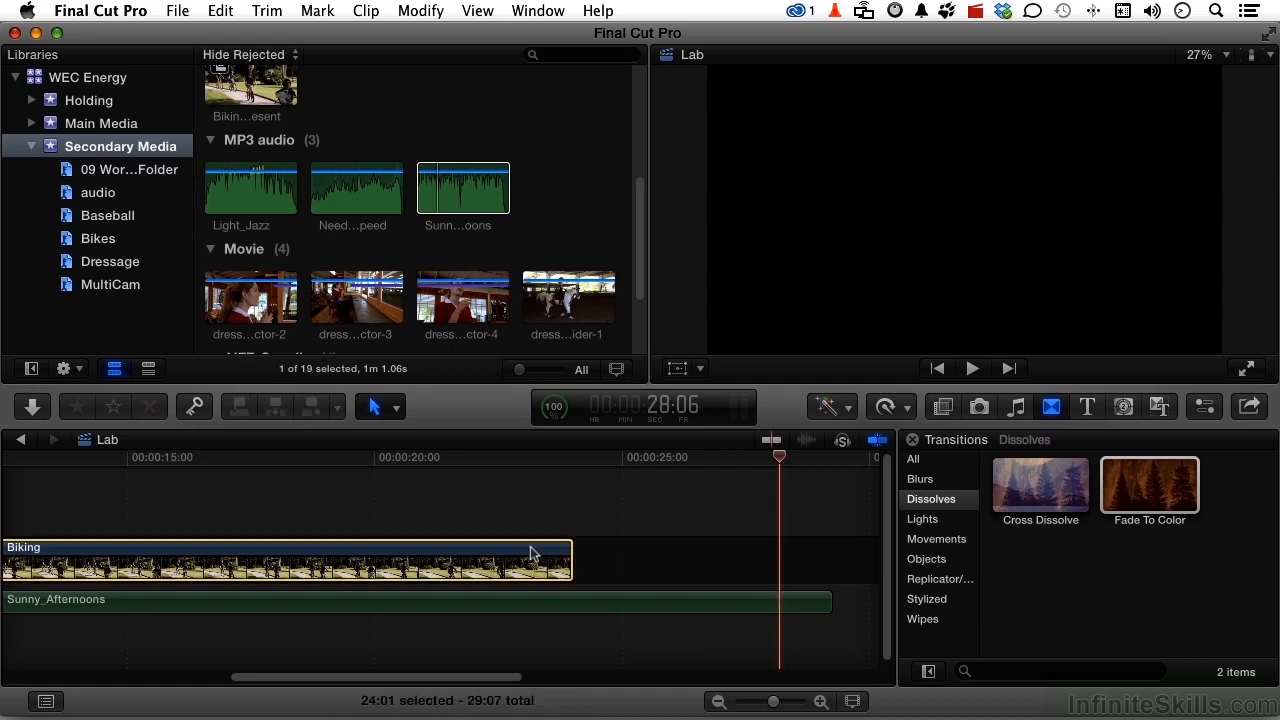
key(super+r)
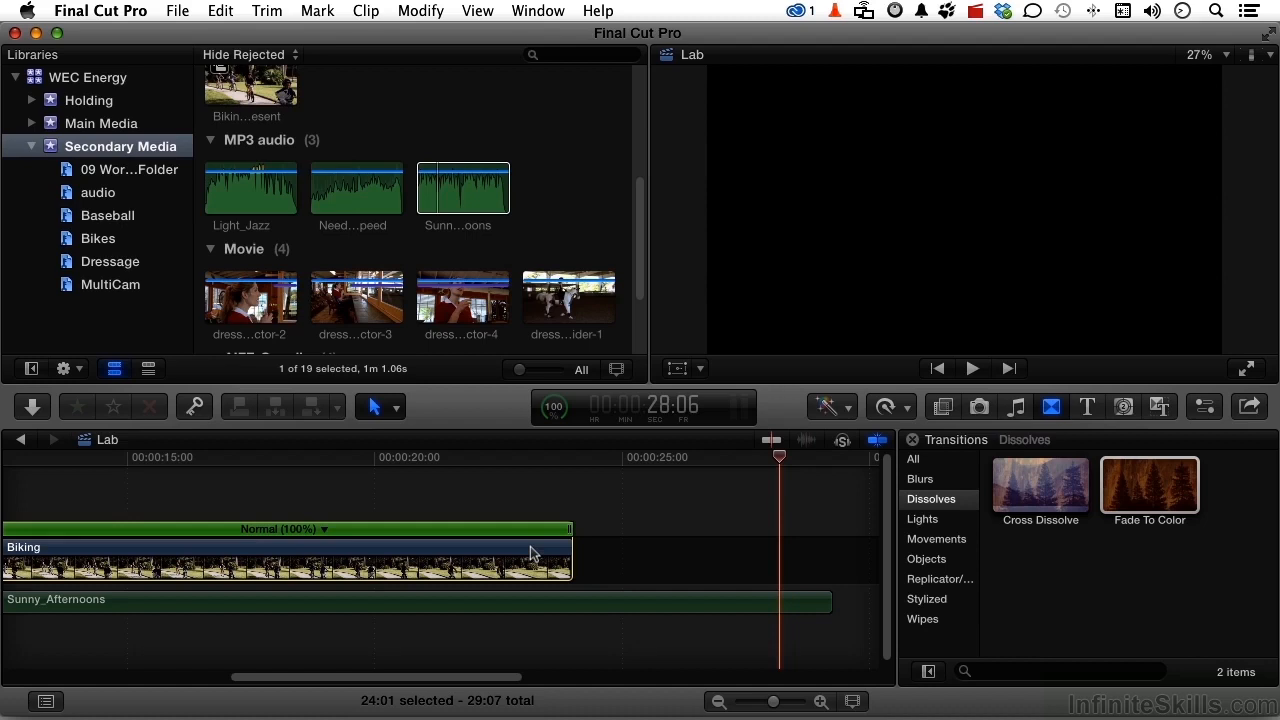
drag(571, 531, 830, 531)
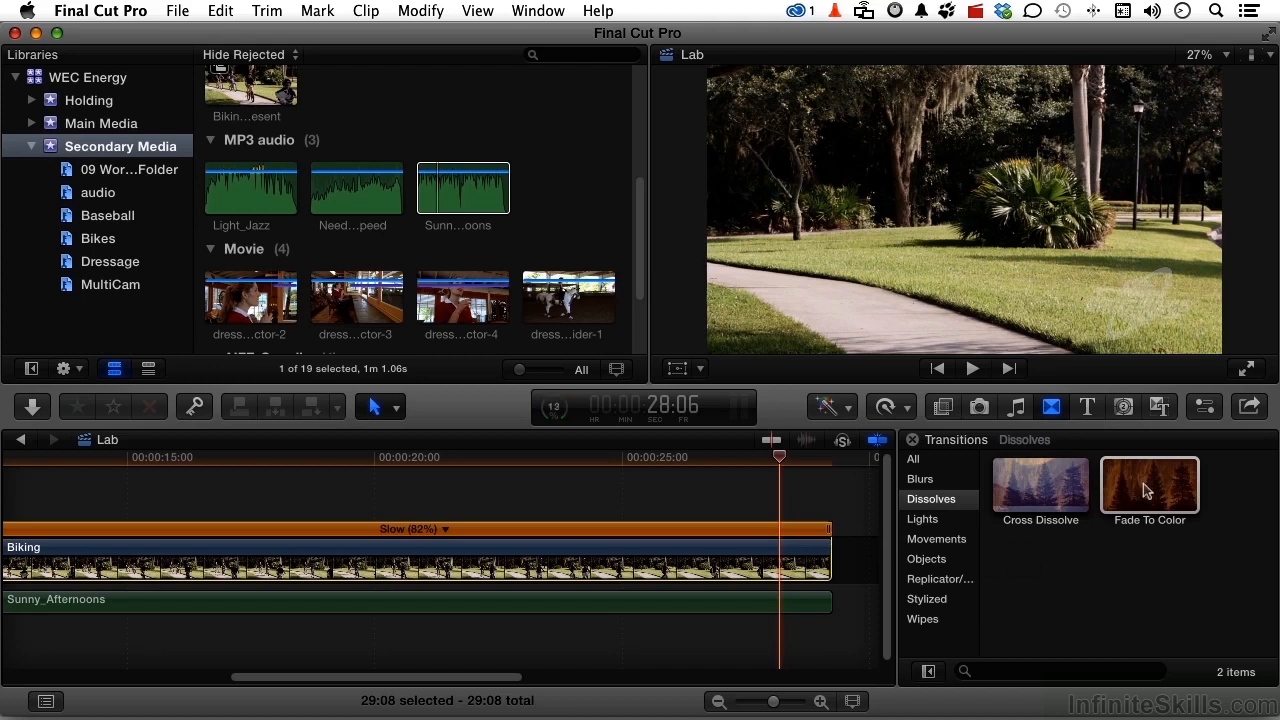
- Add a Fade To Color transition at the end of the Biking clip, lengthen it to start at 27:03, and play it back
drag(1147, 488, 818, 556)
click(726, 461)
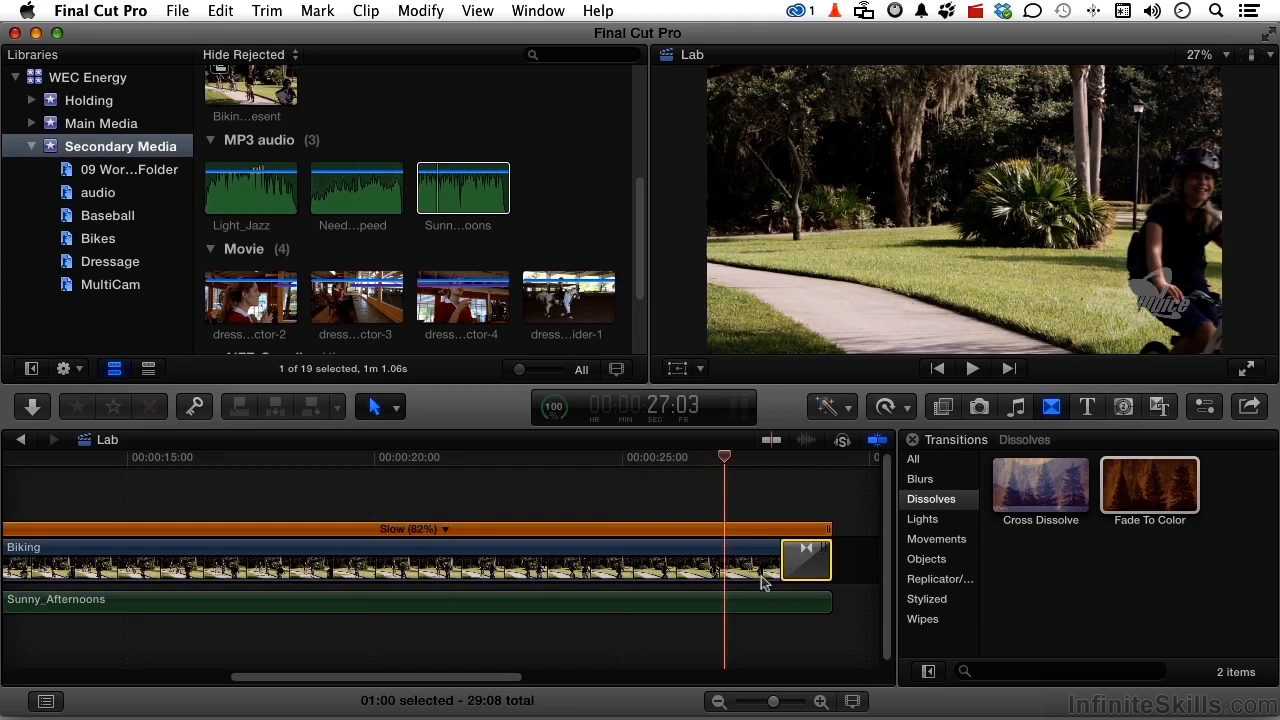
drag(787, 564, 730, 566)
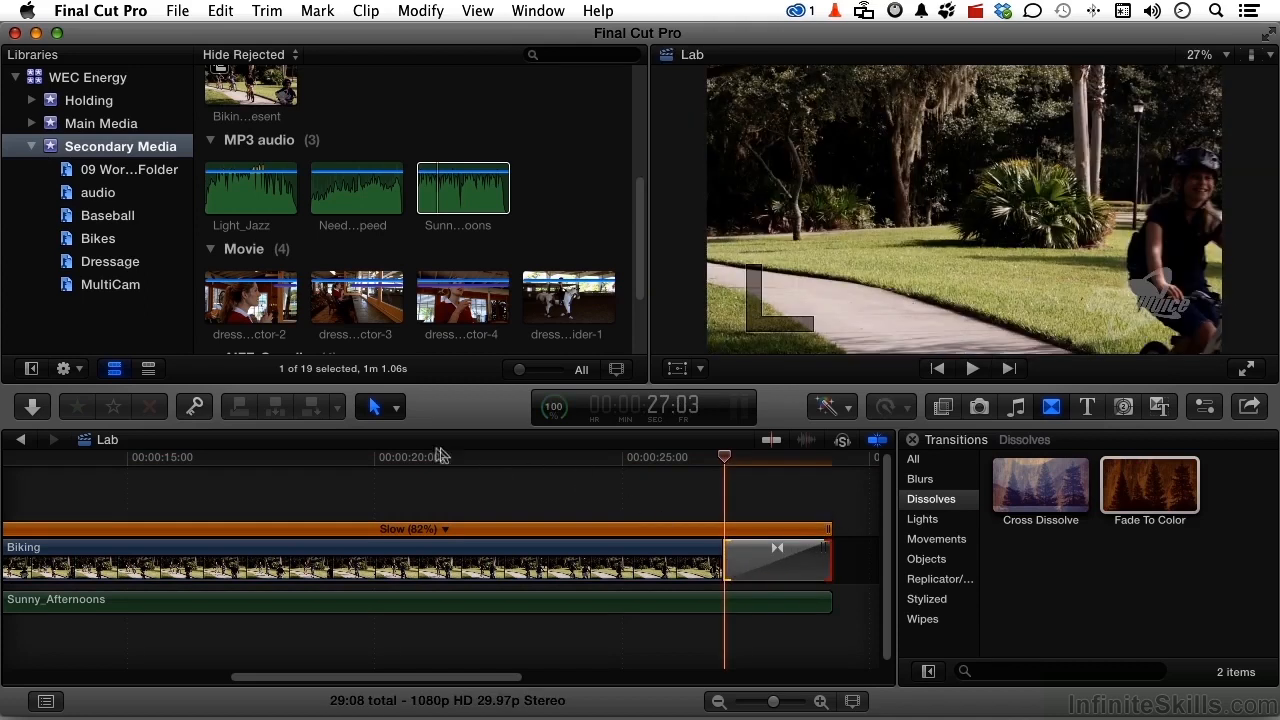
click(403, 460)
key(space)
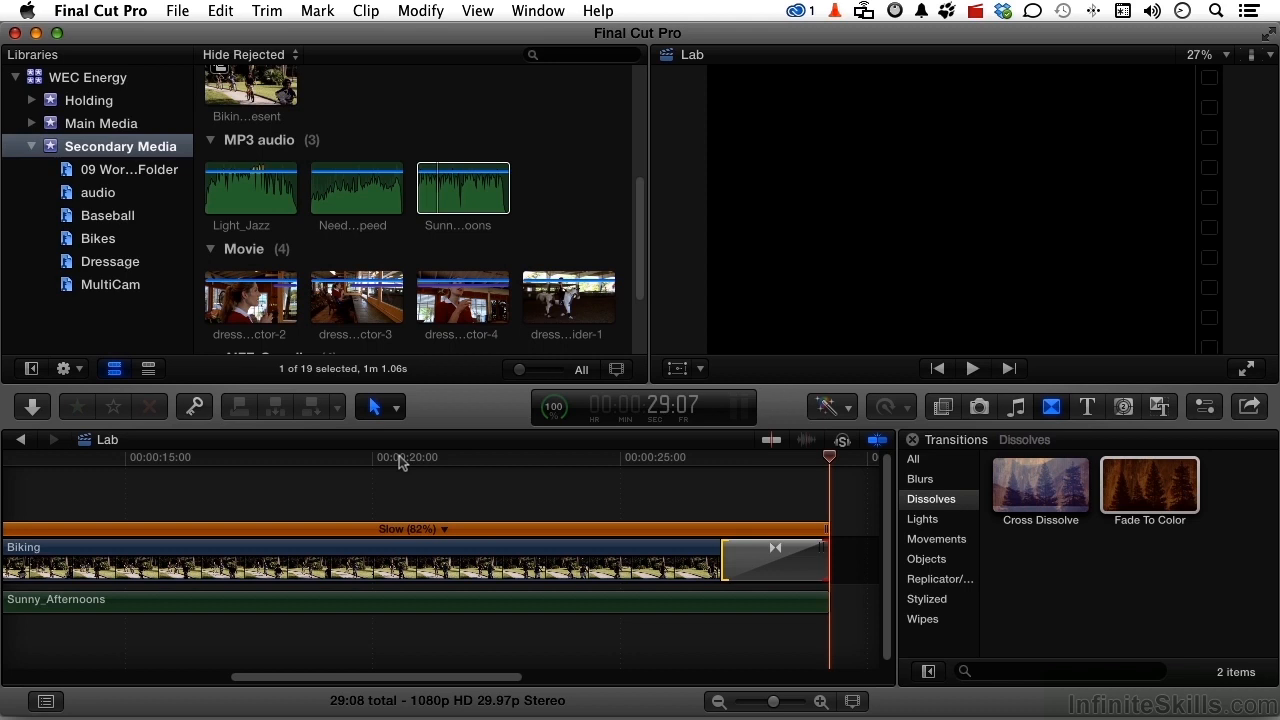
- Switch to Sonicfire Pro 5.8 and preview the owned track Drivin' Blues
mouse_move(1200, 712)
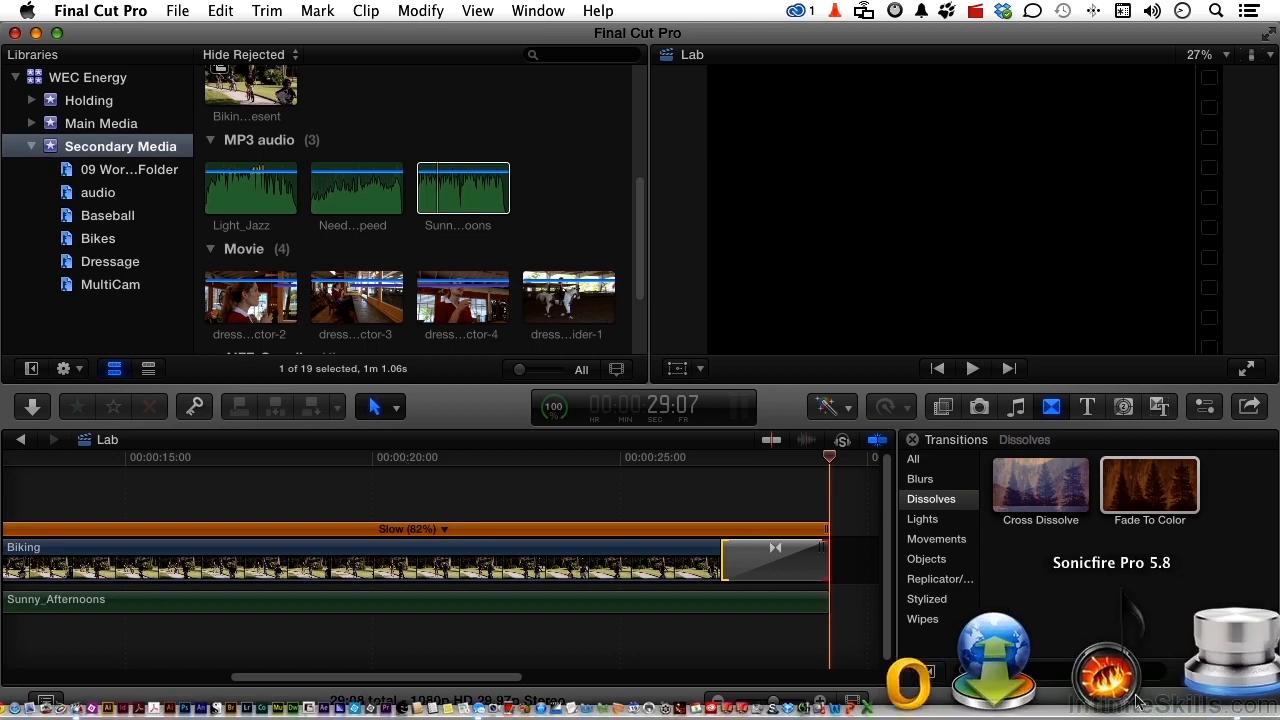
click(1140, 675)
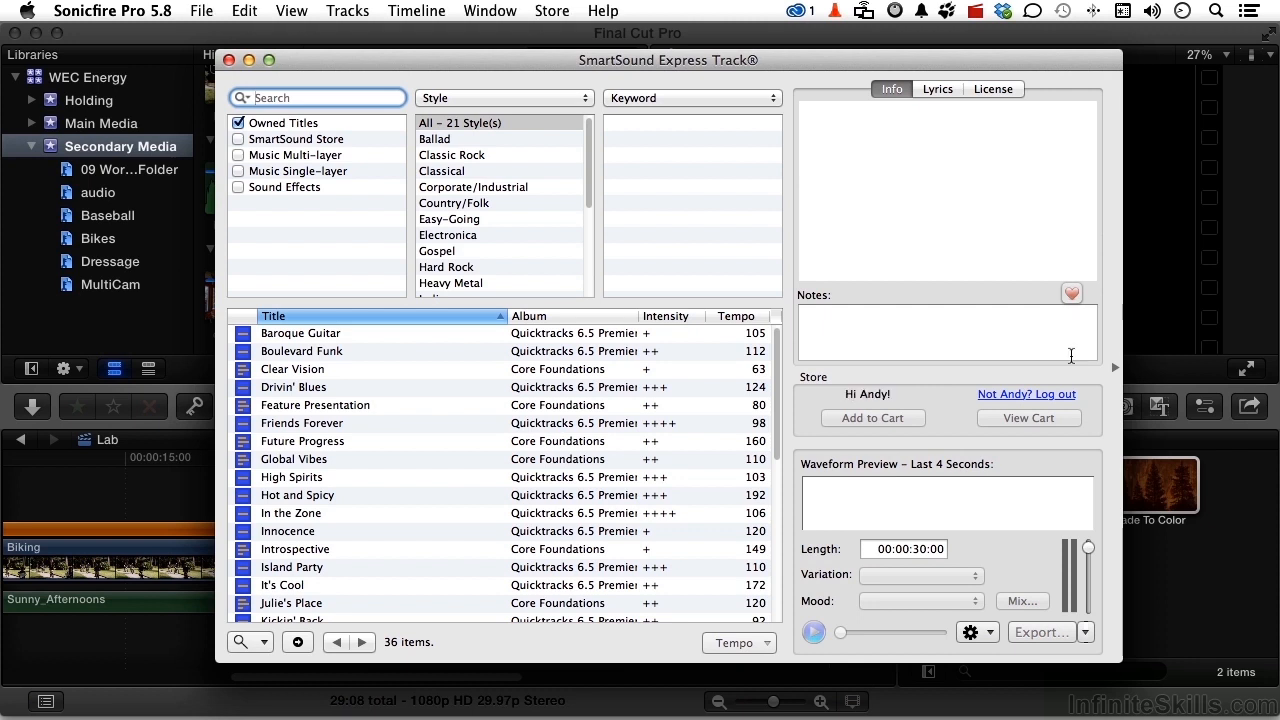
click(320, 393)
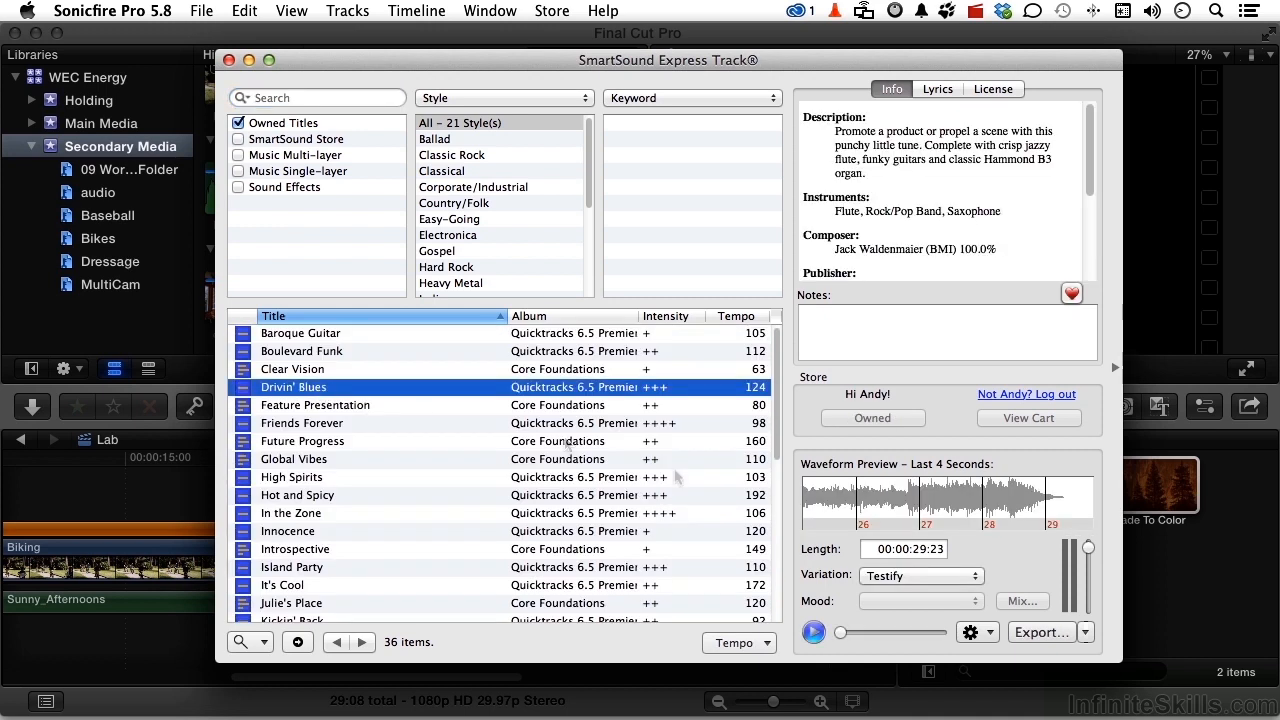
click(813, 632)
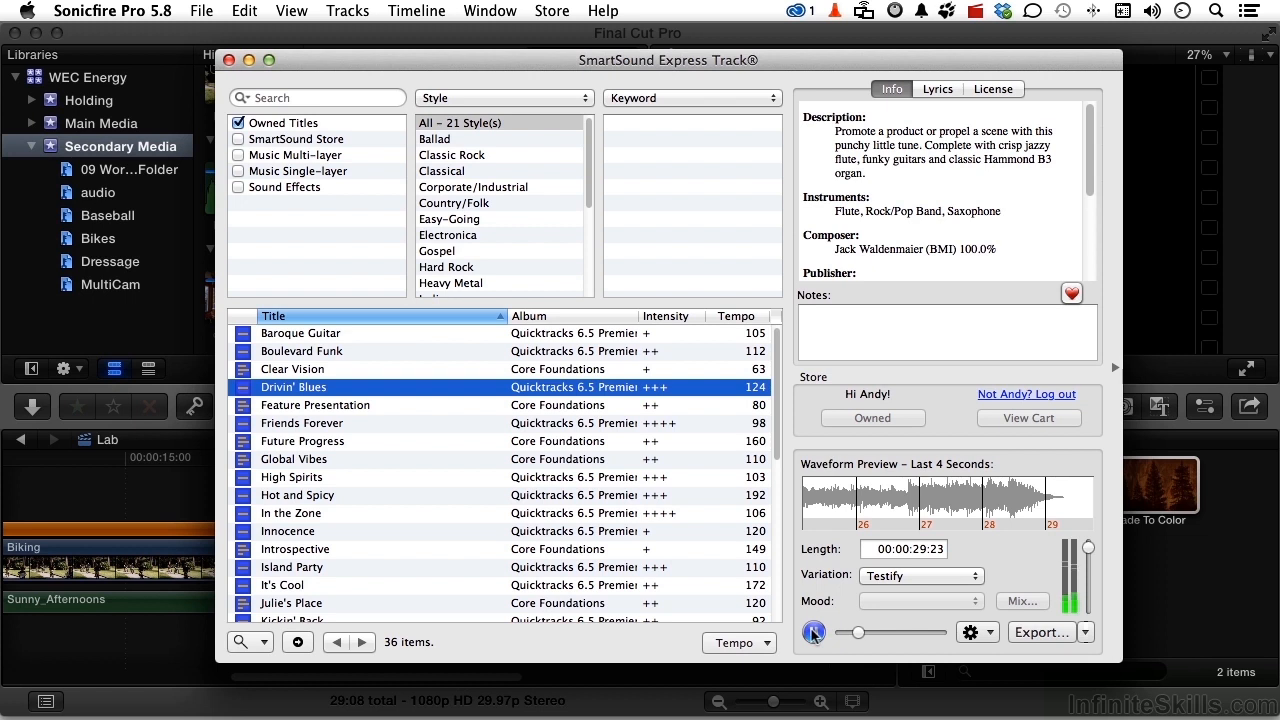
- Stop the Drivin' Blues preview and choose the track's Drivin variation
click(814, 633)
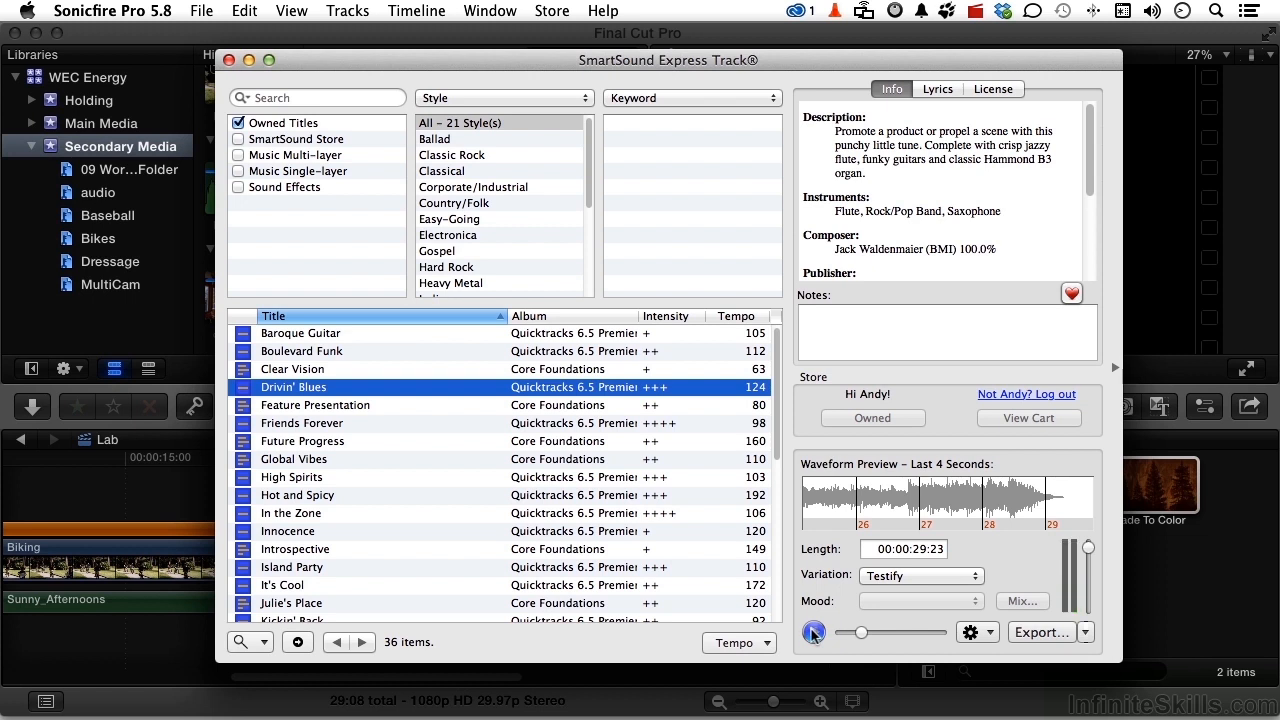
click(880, 584)
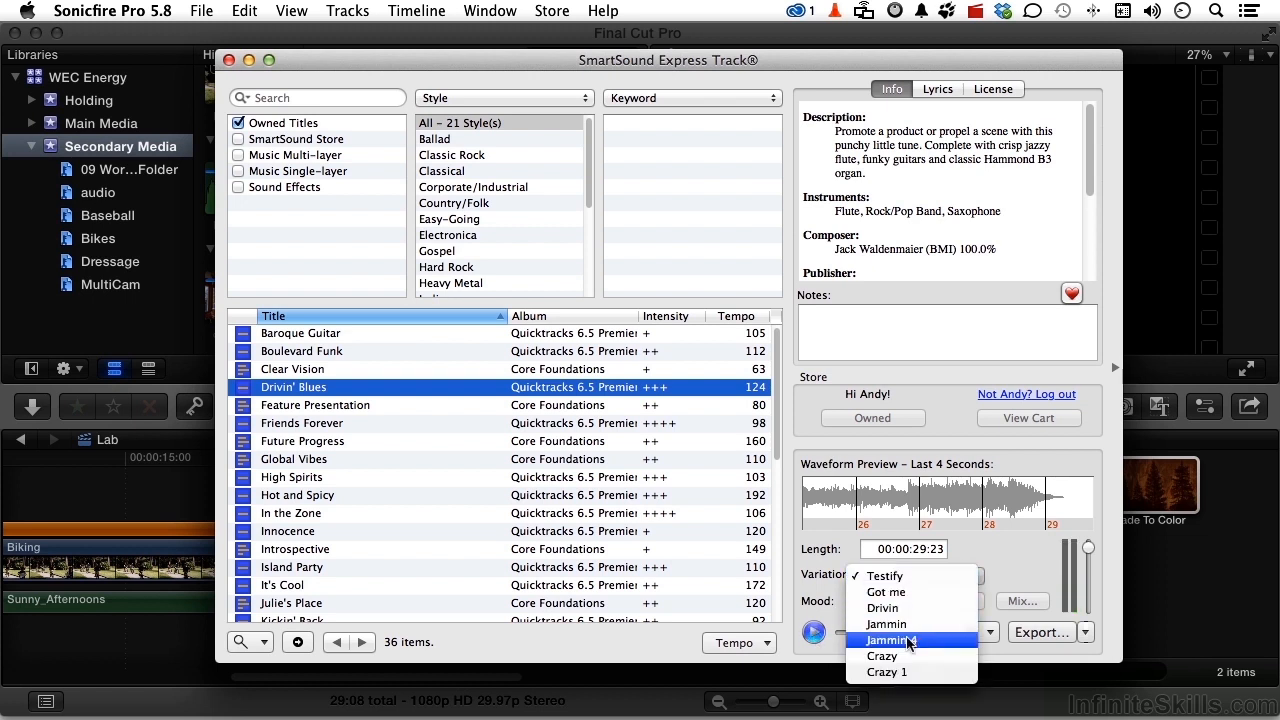
click(908, 610)
- Browse the owned tracks from High Spirits to Introspective, checking each one's description and ending waveform
click(330, 482)
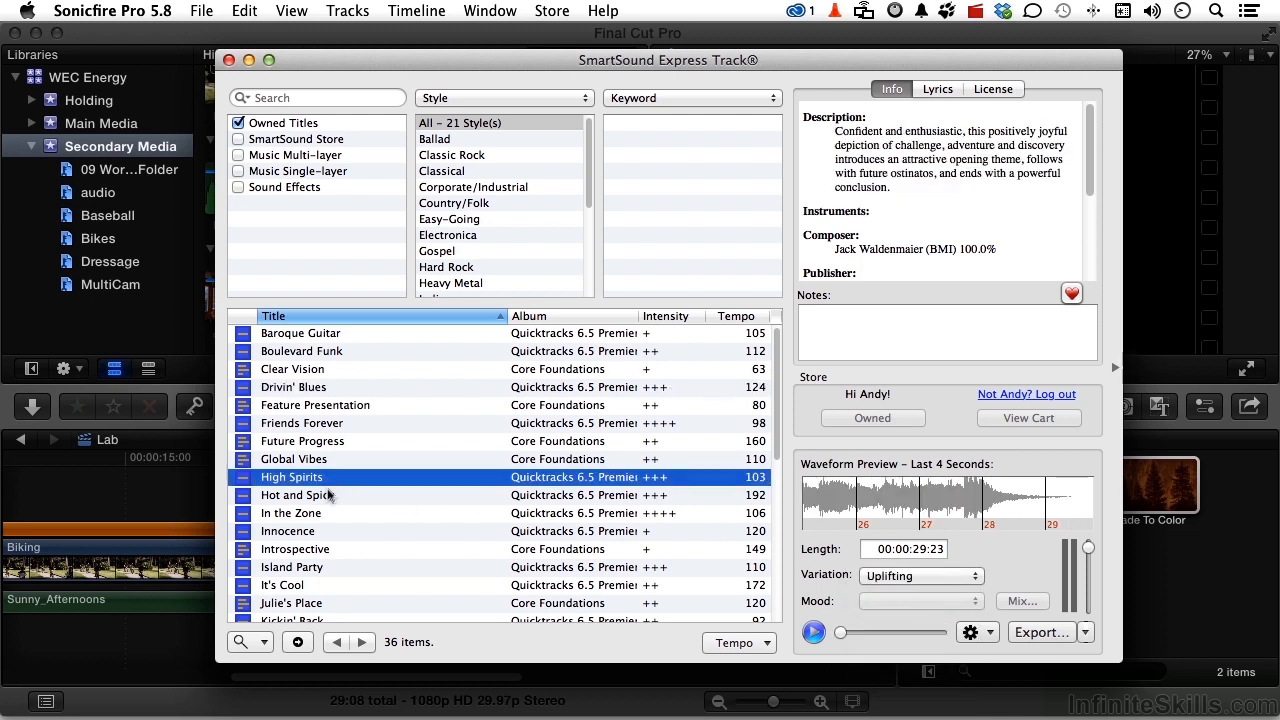
click(327, 495)
click(322, 513)
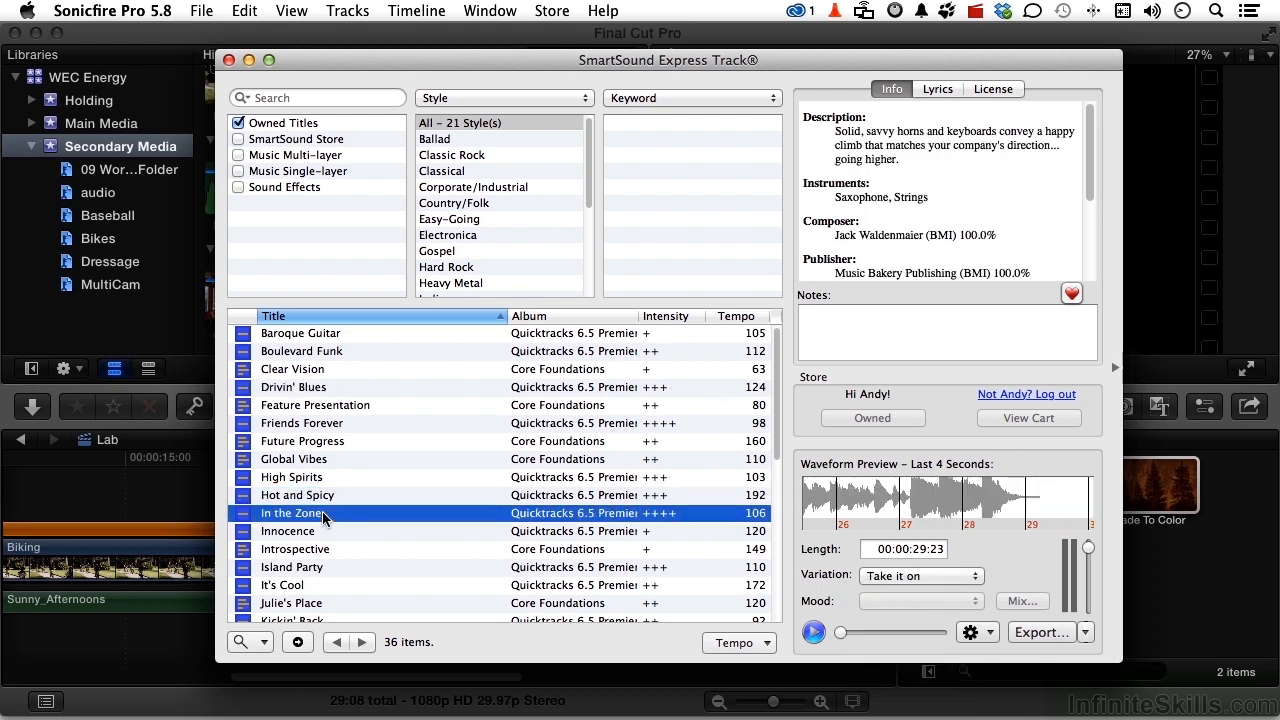
click(320, 531)
click(320, 549)
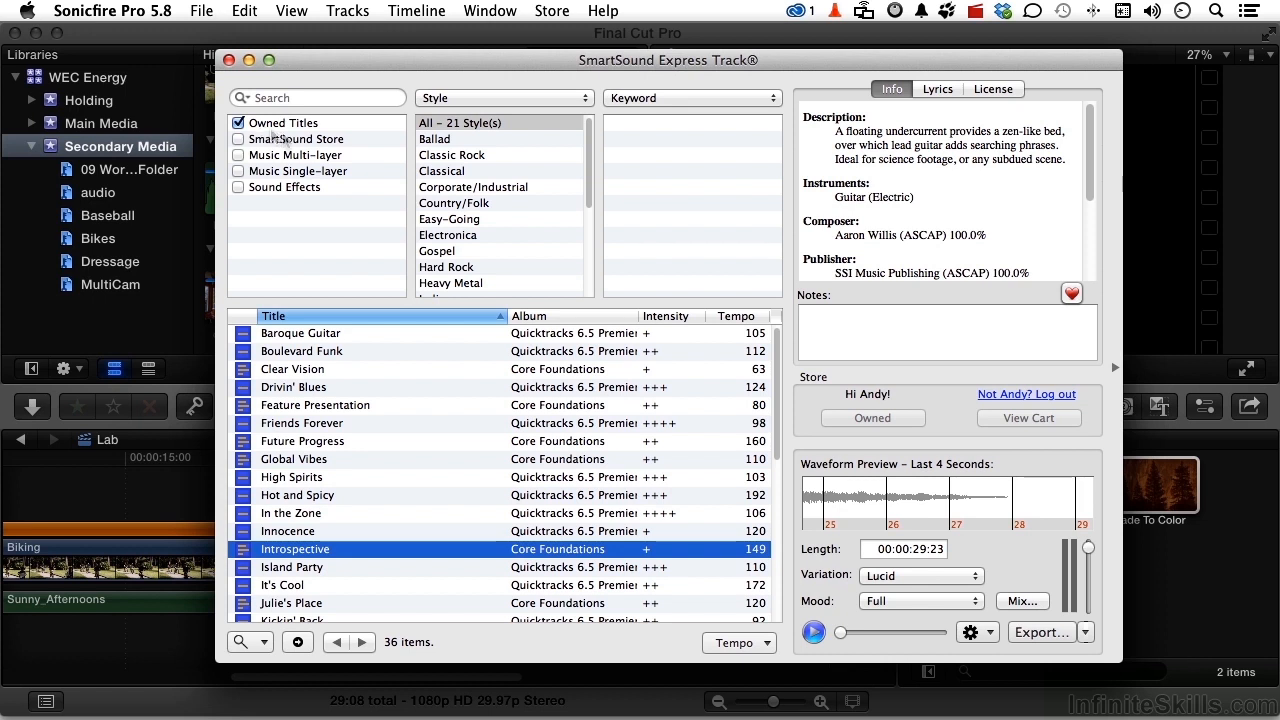
- Include SmartSound Store titles in the track list alongside the owned titles, and quit Sonicfire Pro to return to Final Cut Pro
click(240, 140)
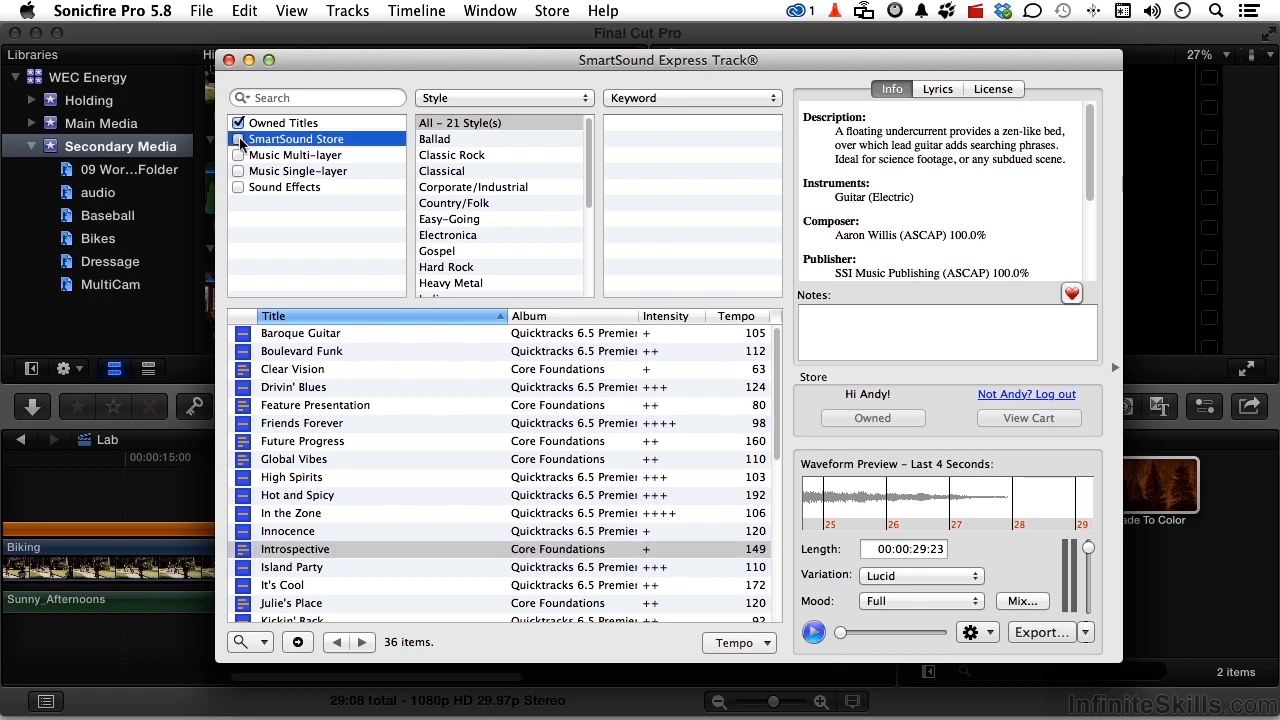
click(239, 139)
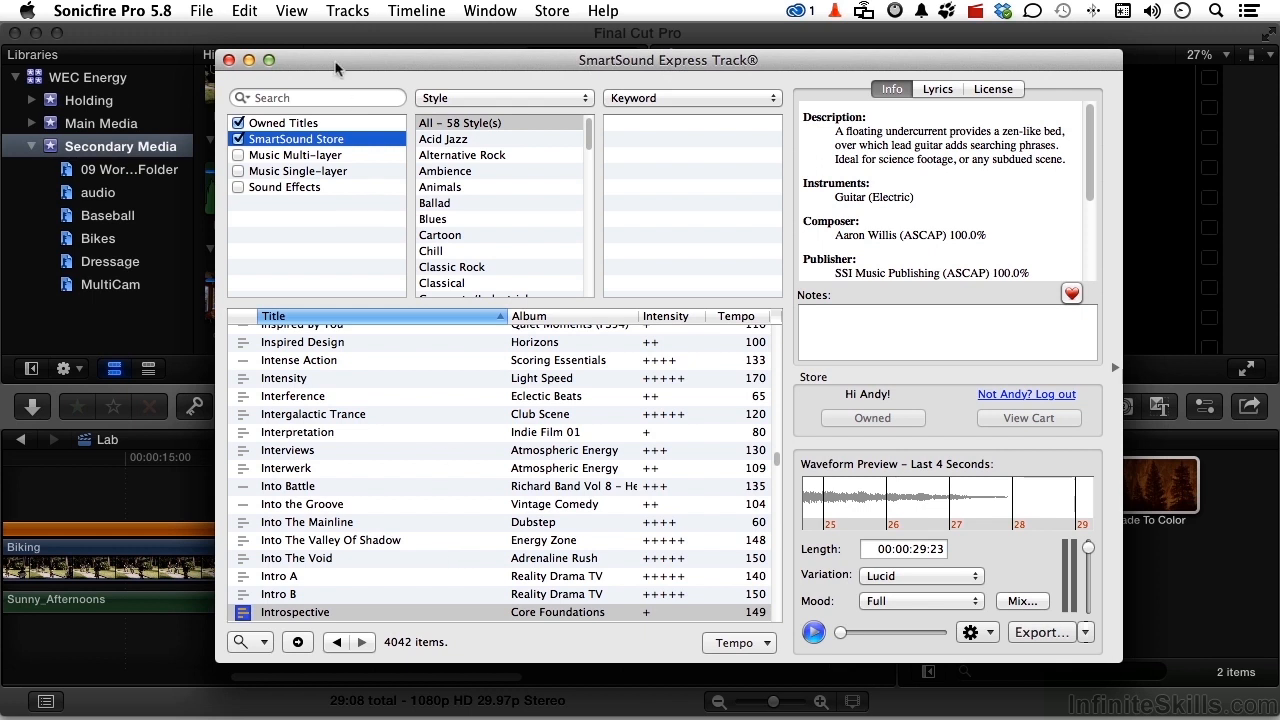
key(super+q)
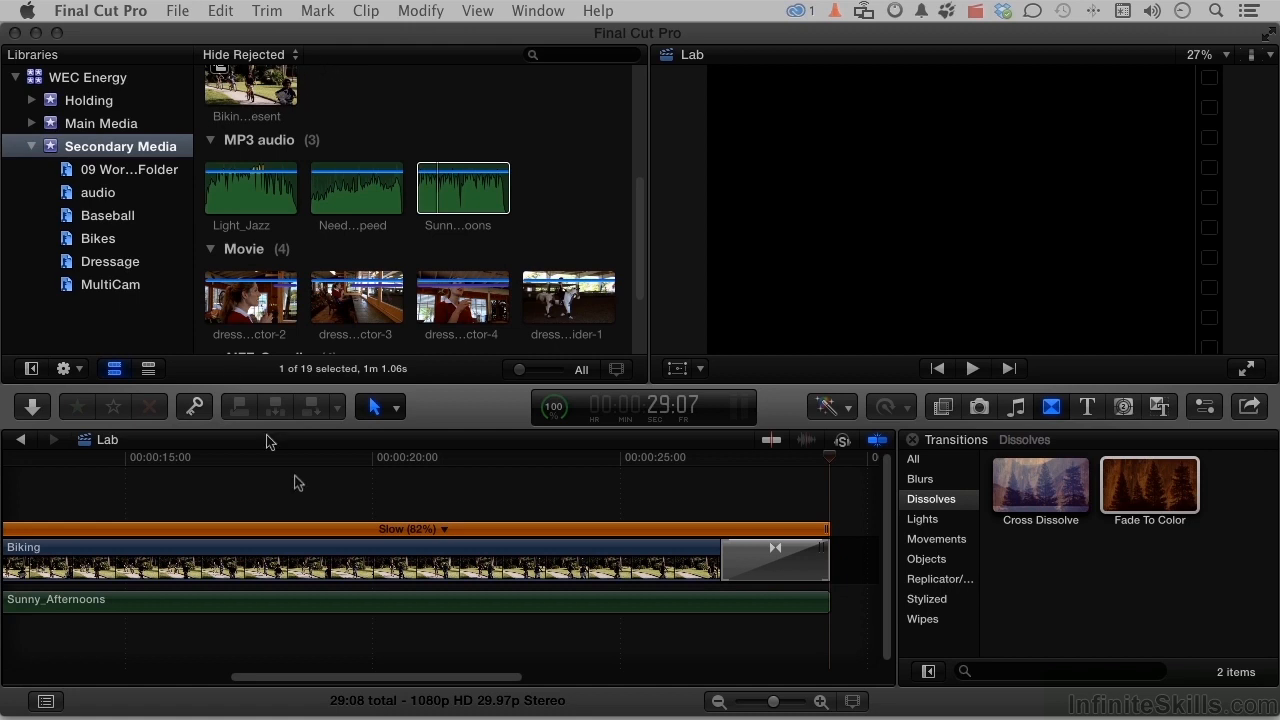
- Return to the start of the Lab timeline and show the projects in the Main Media event
scroll(371, 488, left, 2)
scroll(371, 488, left, 10)
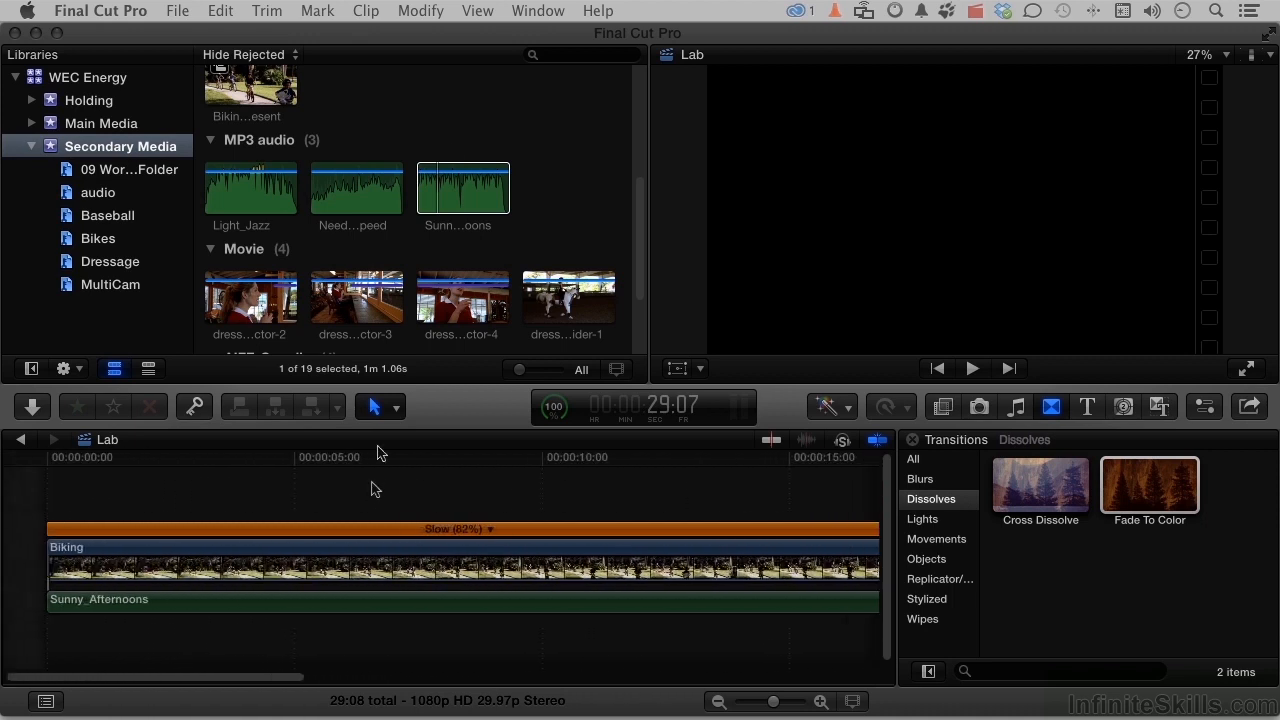
scroll(443, 132, down, 10)
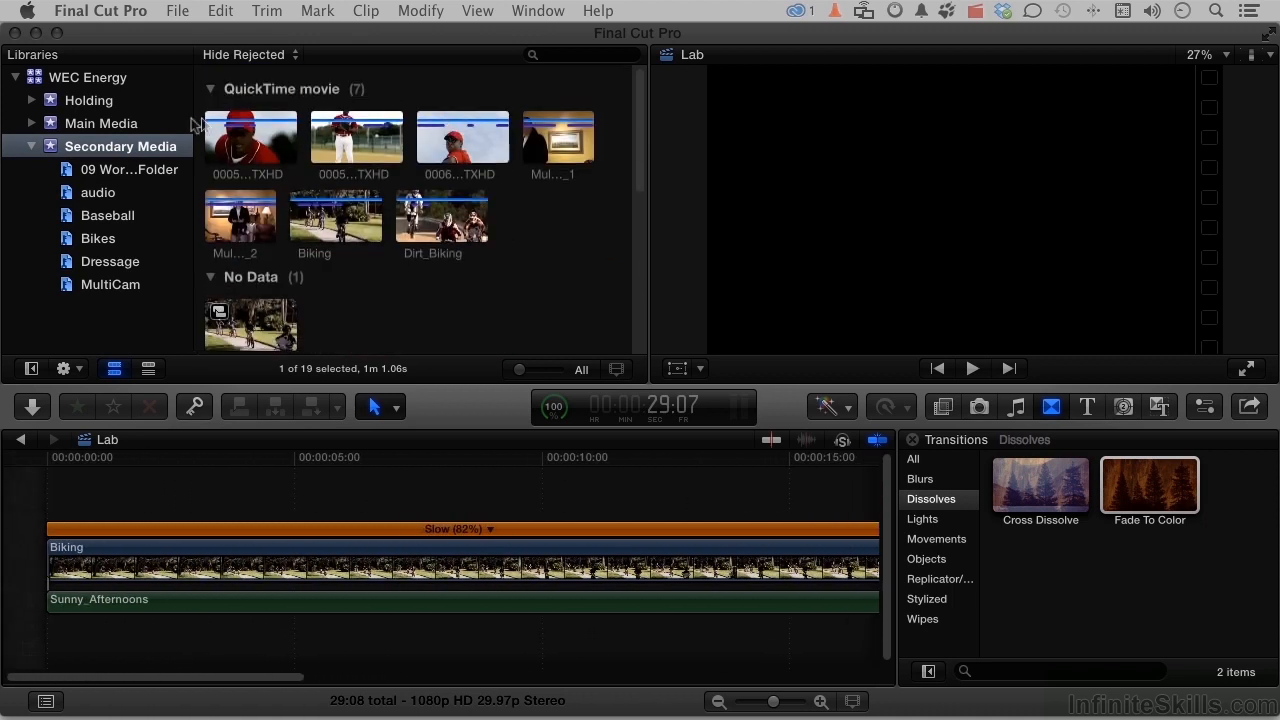
click(115, 123)
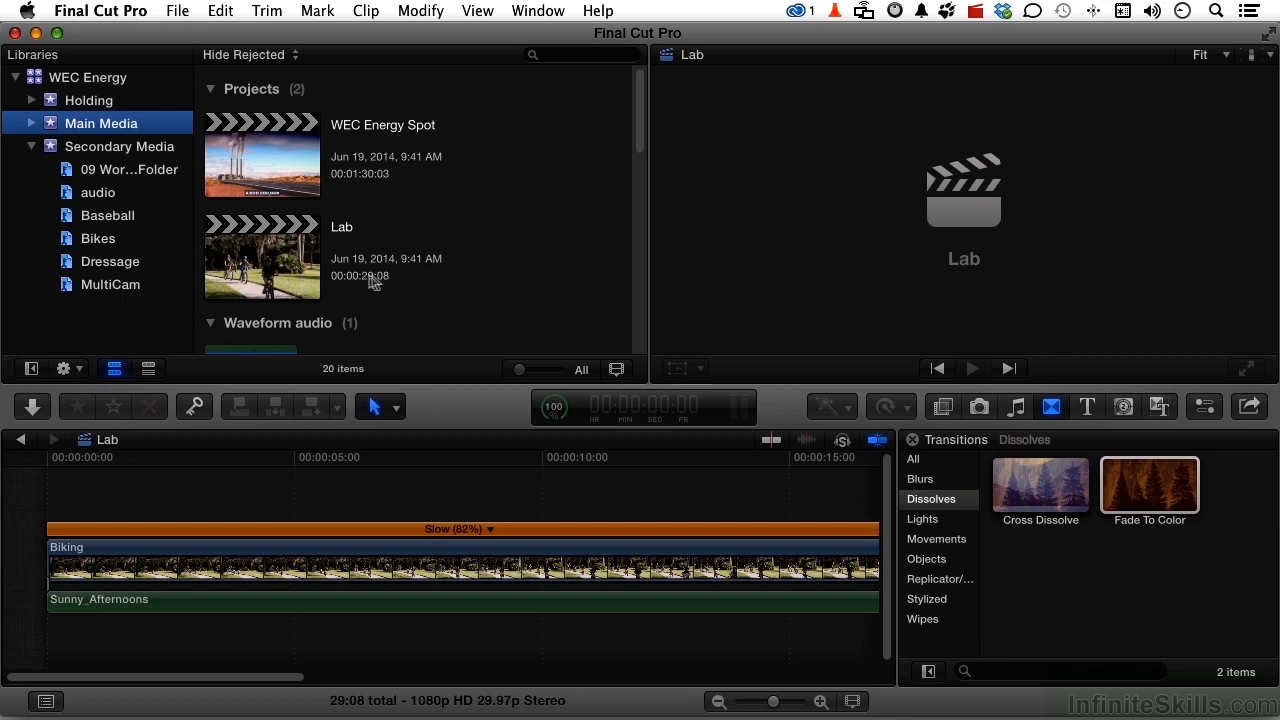
click(342, 227)
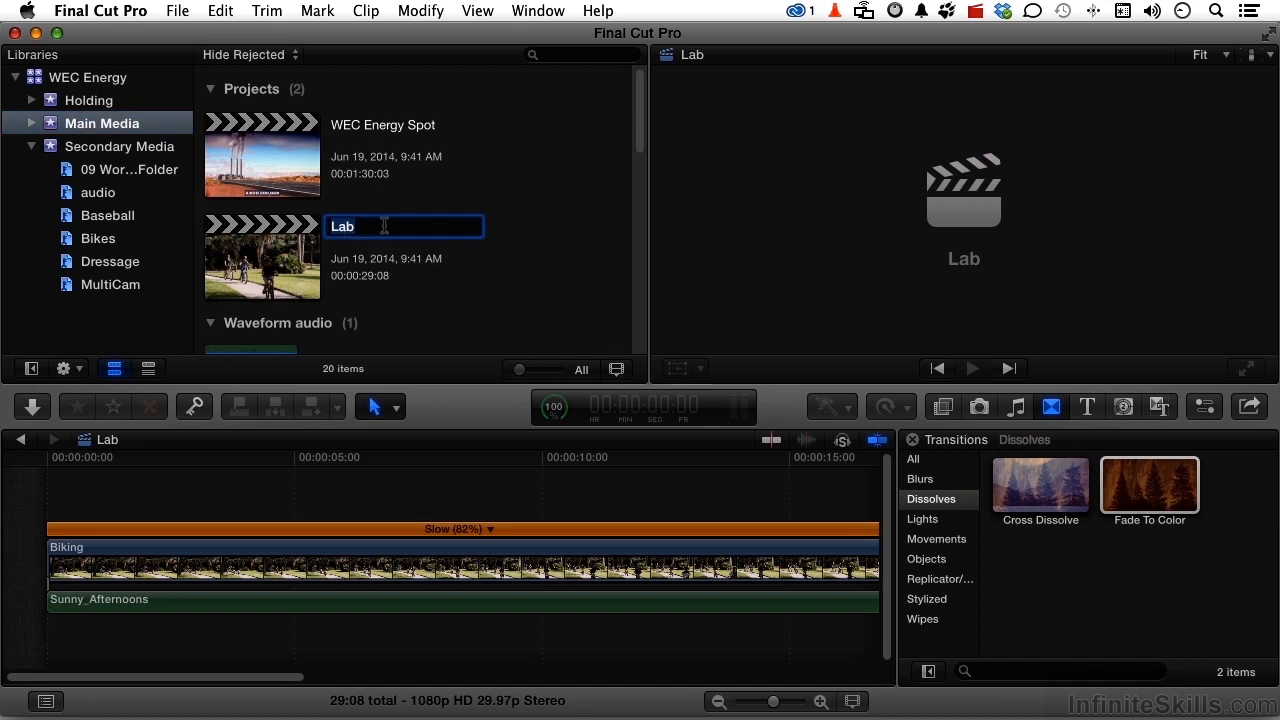
click(449, 271)
right_click(277, 262)
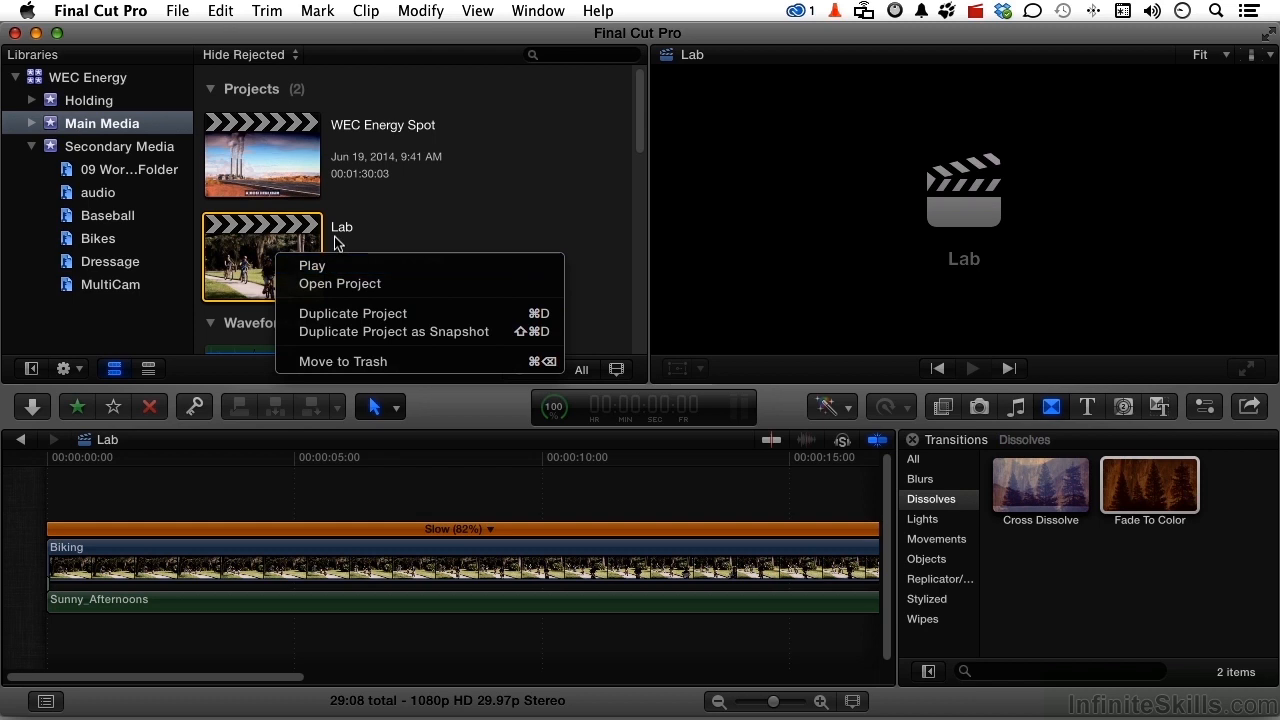
click(416, 202)
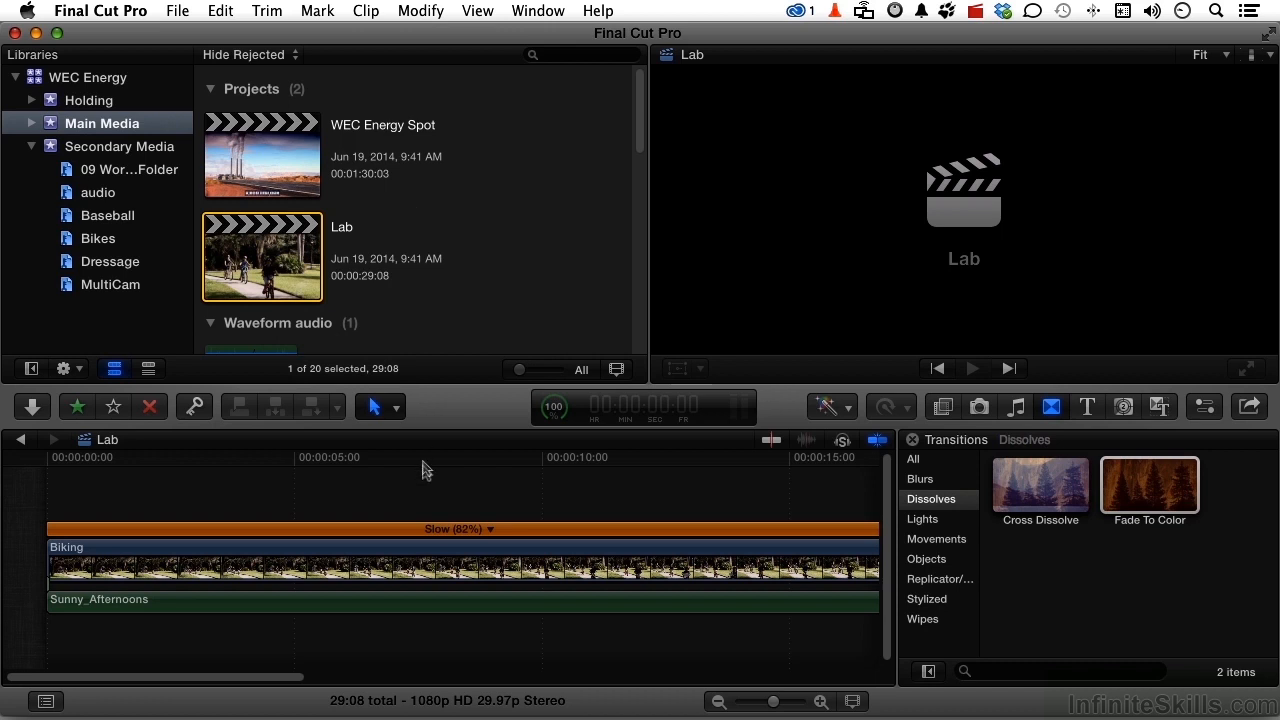
- Delete all the clips from the Lab project's timeline
click(420, 537)
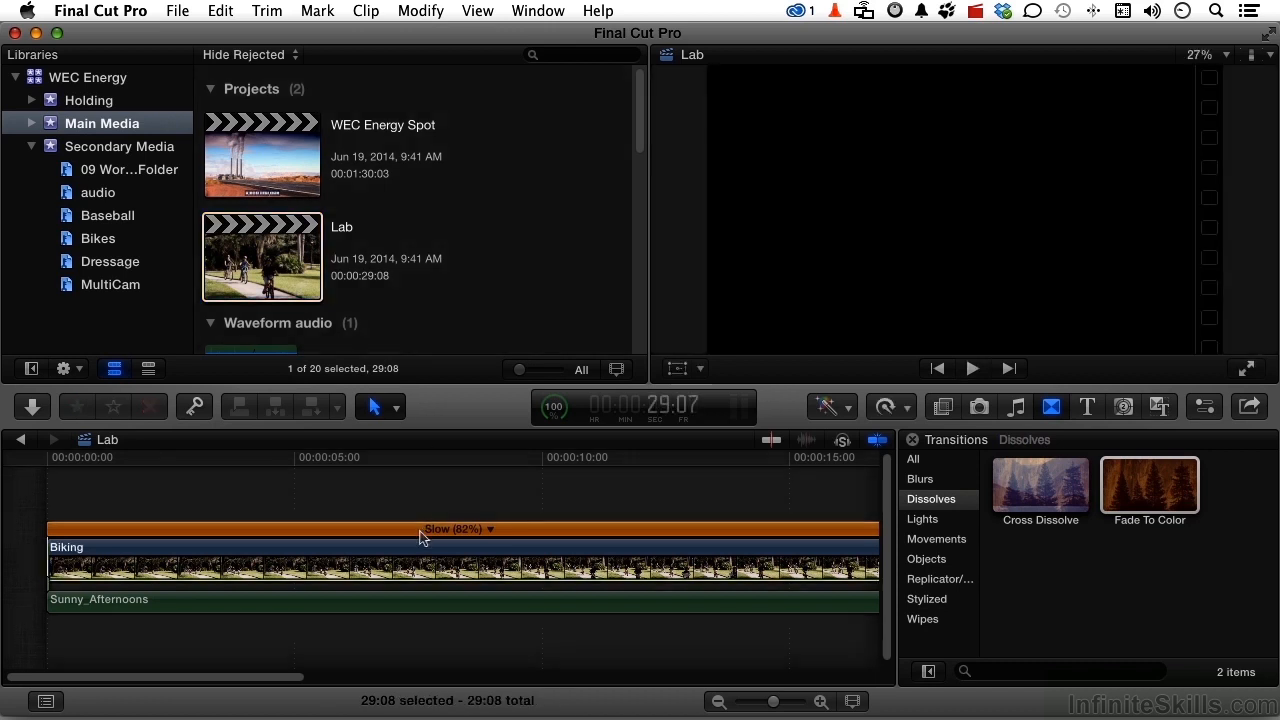
key(super+a)
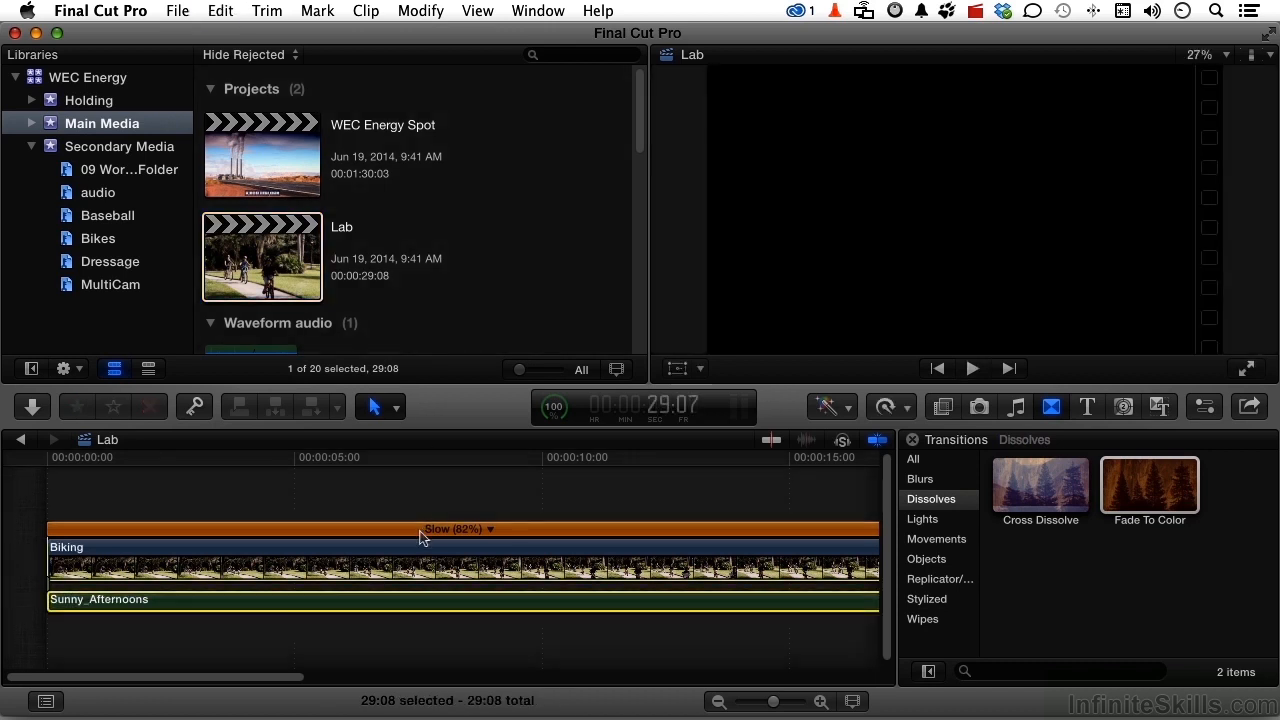
key(Delete)
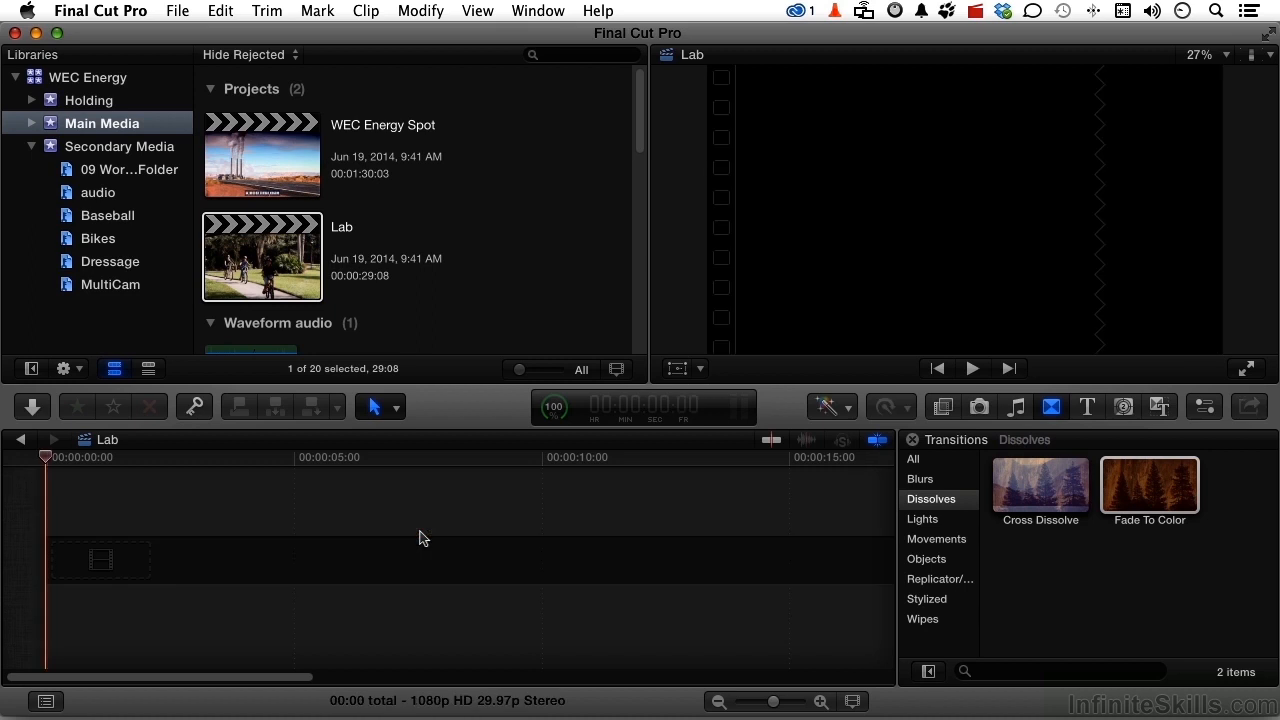